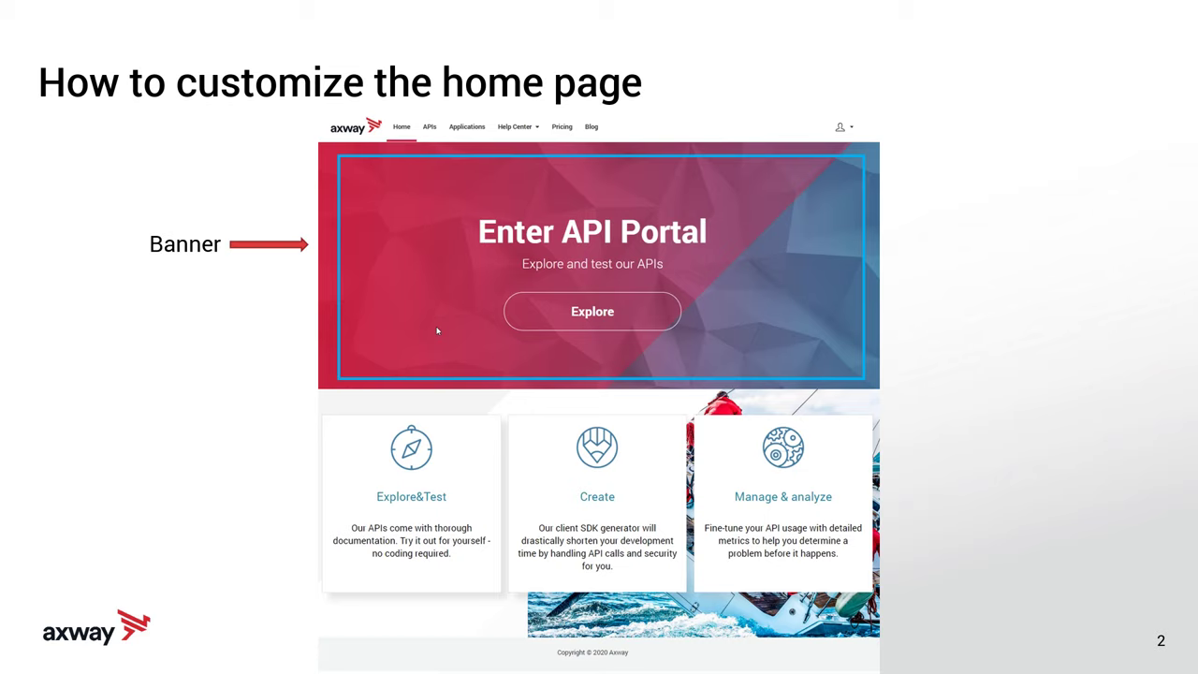
# Reveal the Tiles, Footer and Logo callouts on the home page slide, then advance the slide show
pyautogui.click(436, 329)
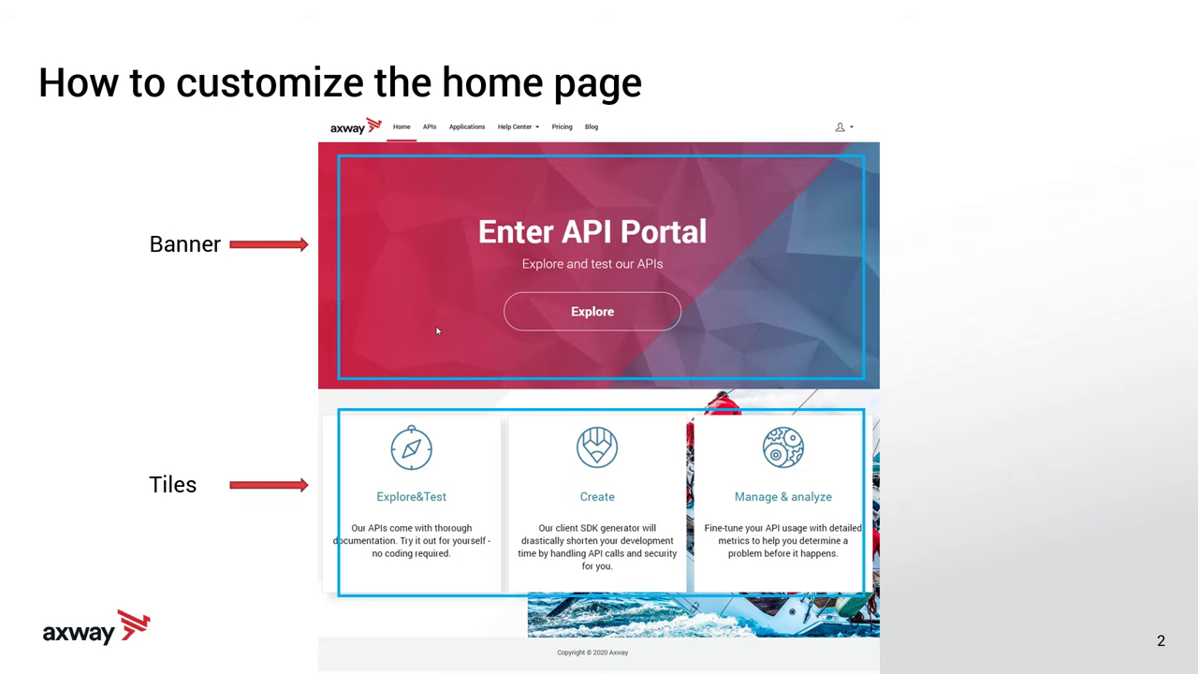
pyautogui.click(436, 330)
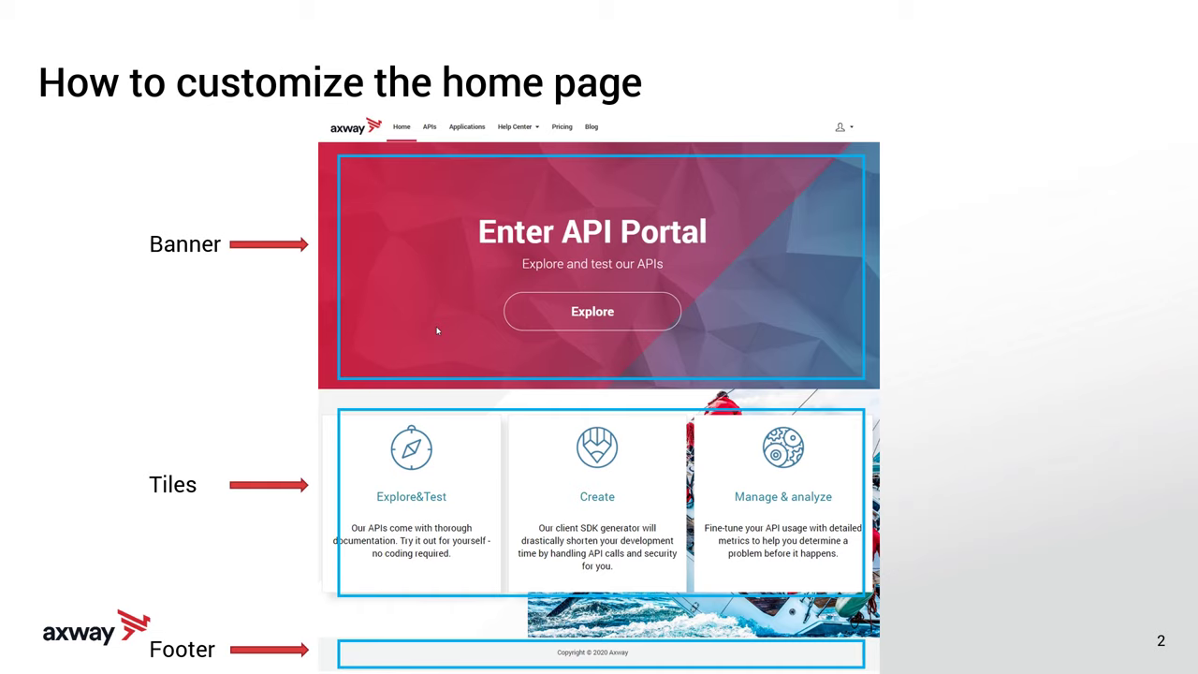
pyautogui.click(436, 329)
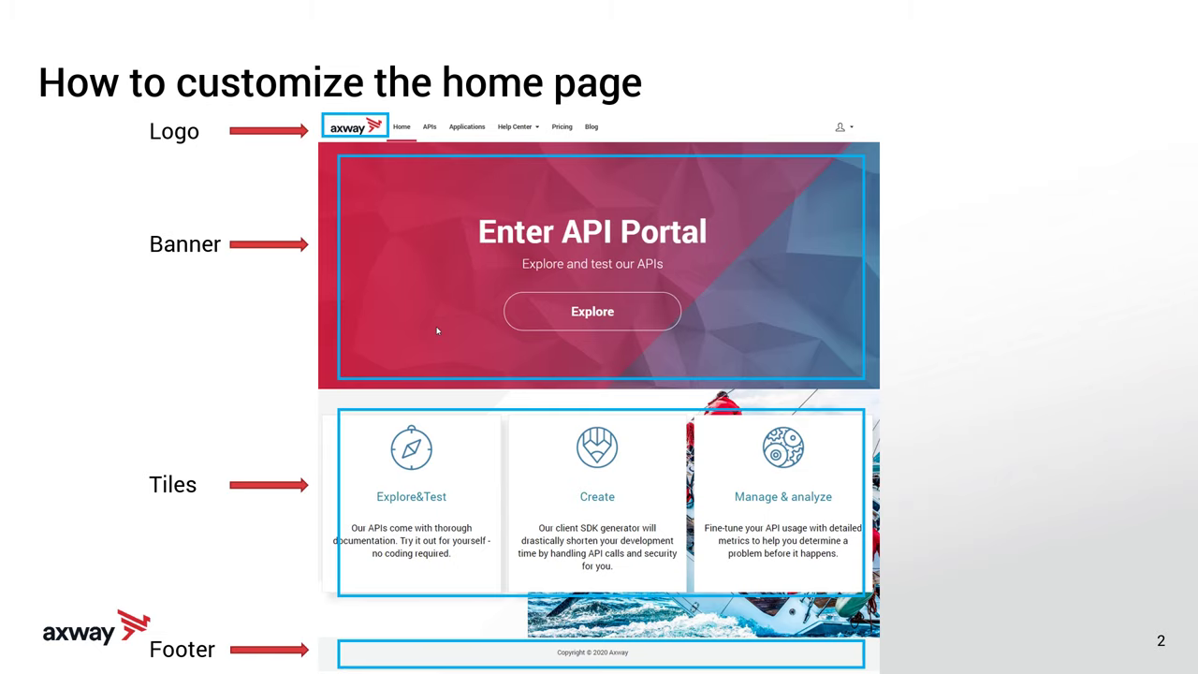
pyautogui.click(436, 329)
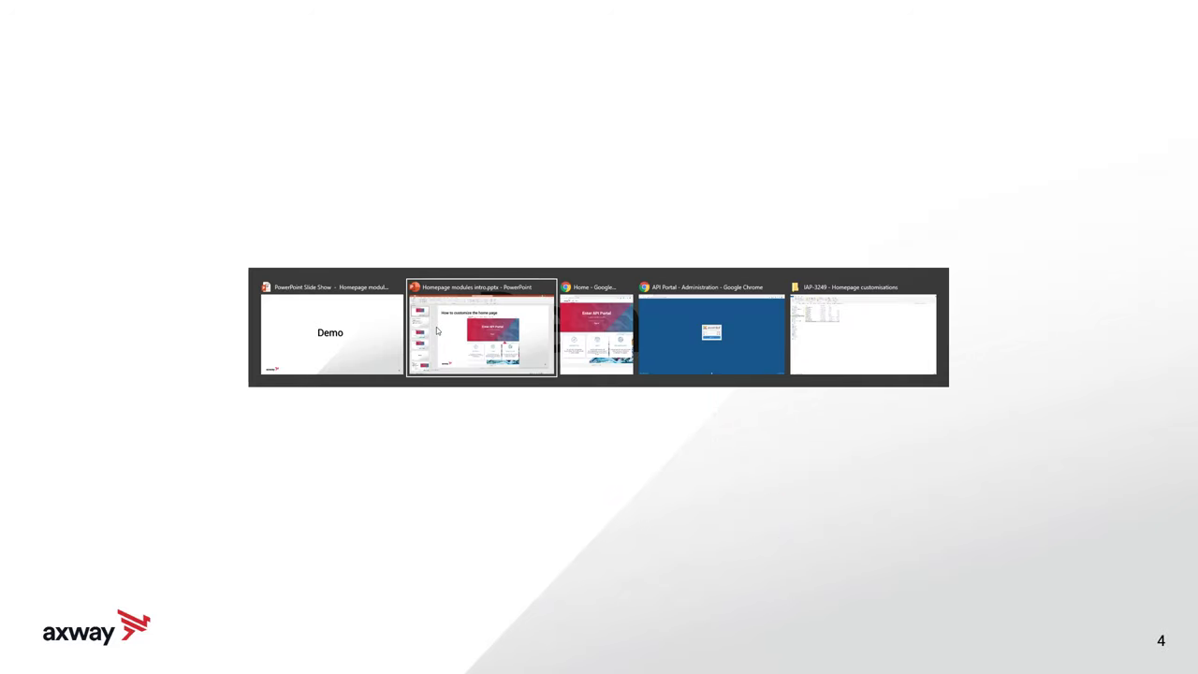
# Switch to the 'API Portal - Administration' window, check its /administrator URL, and log in
pyautogui.press('Tab')
pyautogui.hotkey('alt', 'Tab')
pyautogui.press('Tab')
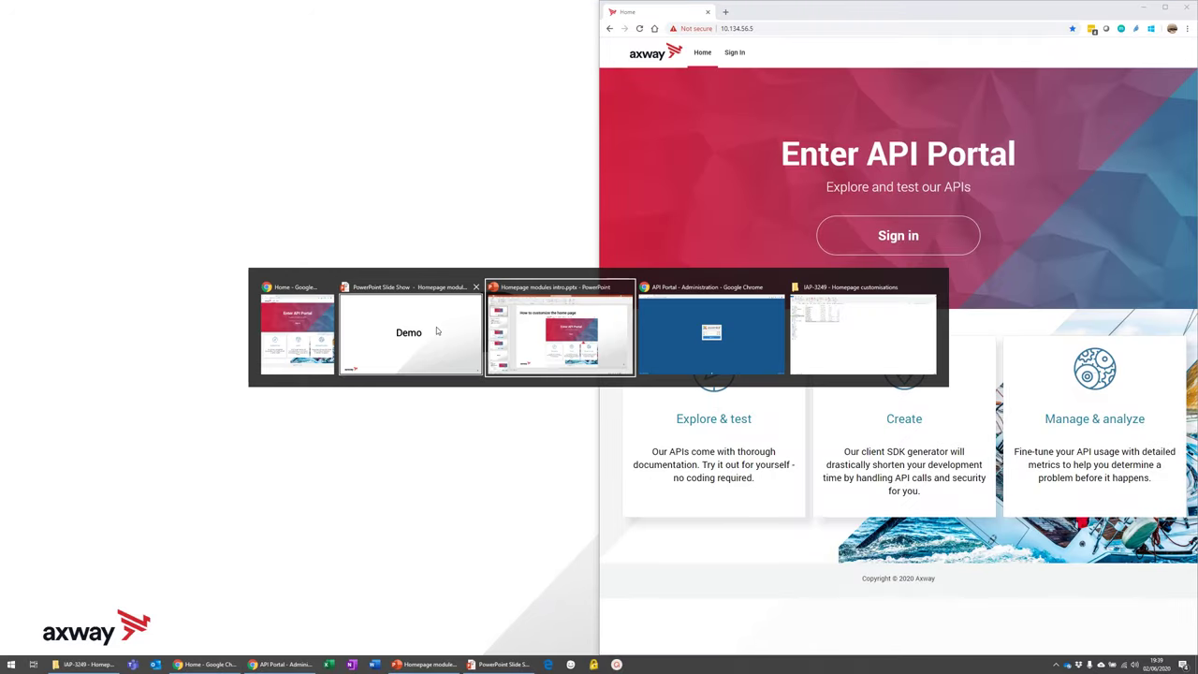
pyautogui.press('Tab')
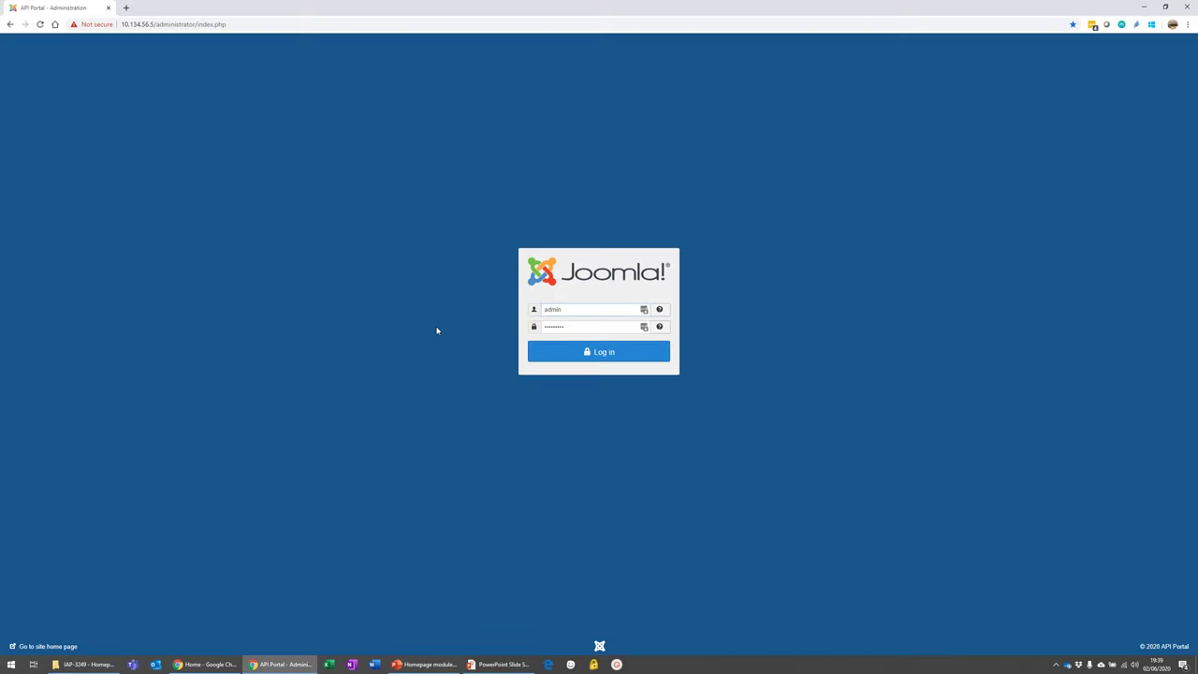
pyautogui.click(235, 24)
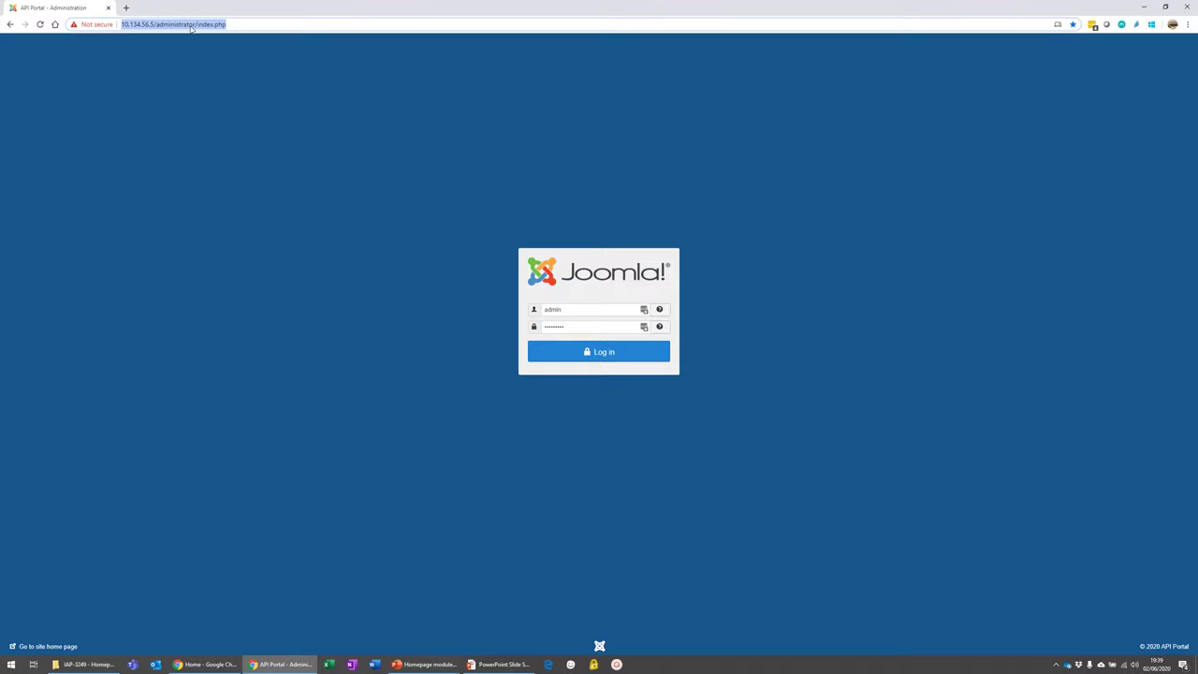
pyautogui.doubleClick(191, 24)
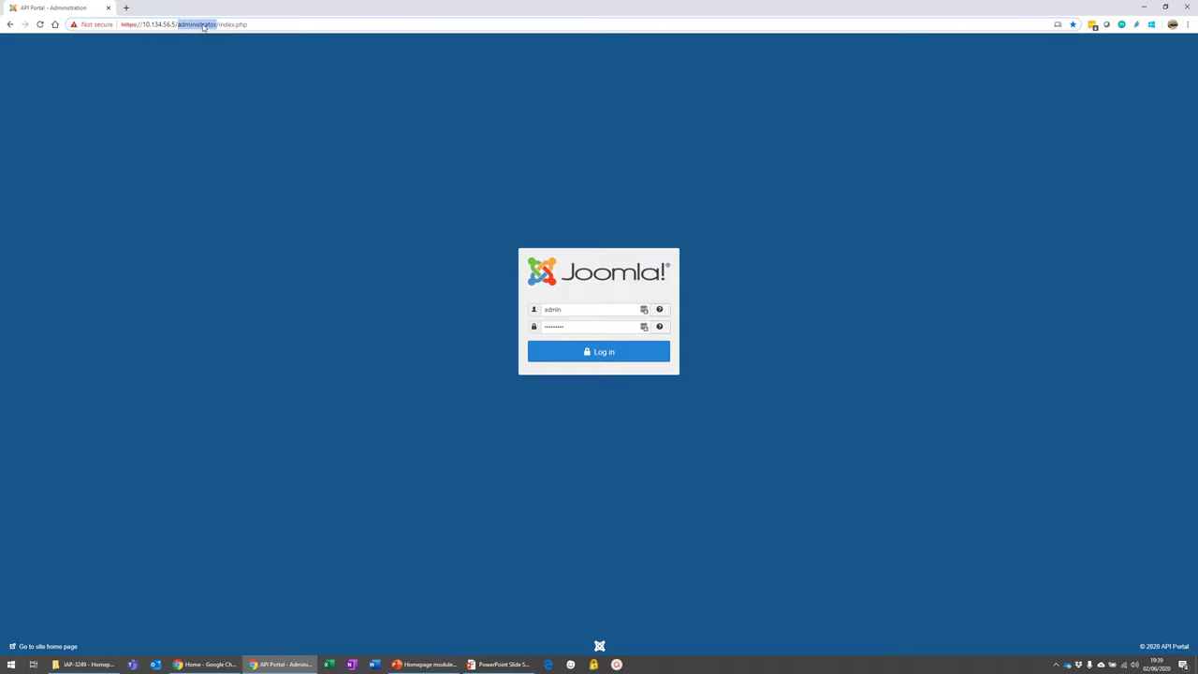
pyautogui.click(600, 363)
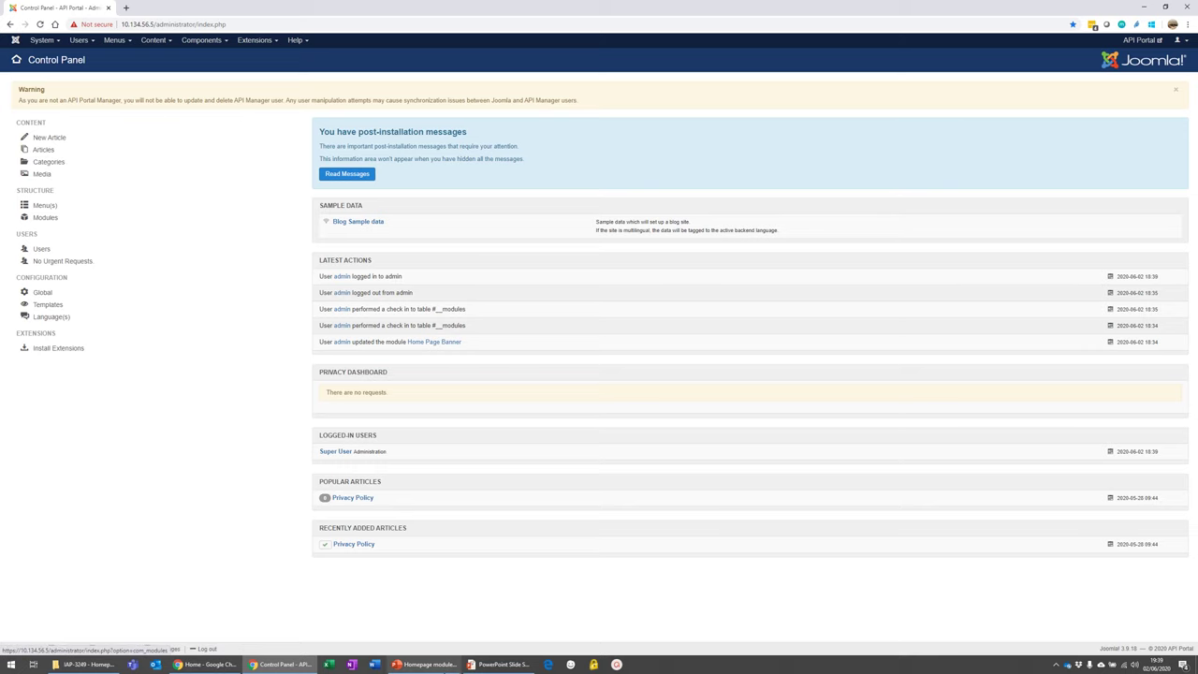
# Reload the live portal home page, then open Extensions > Modules in Joomla
pyautogui.click(209, 665)
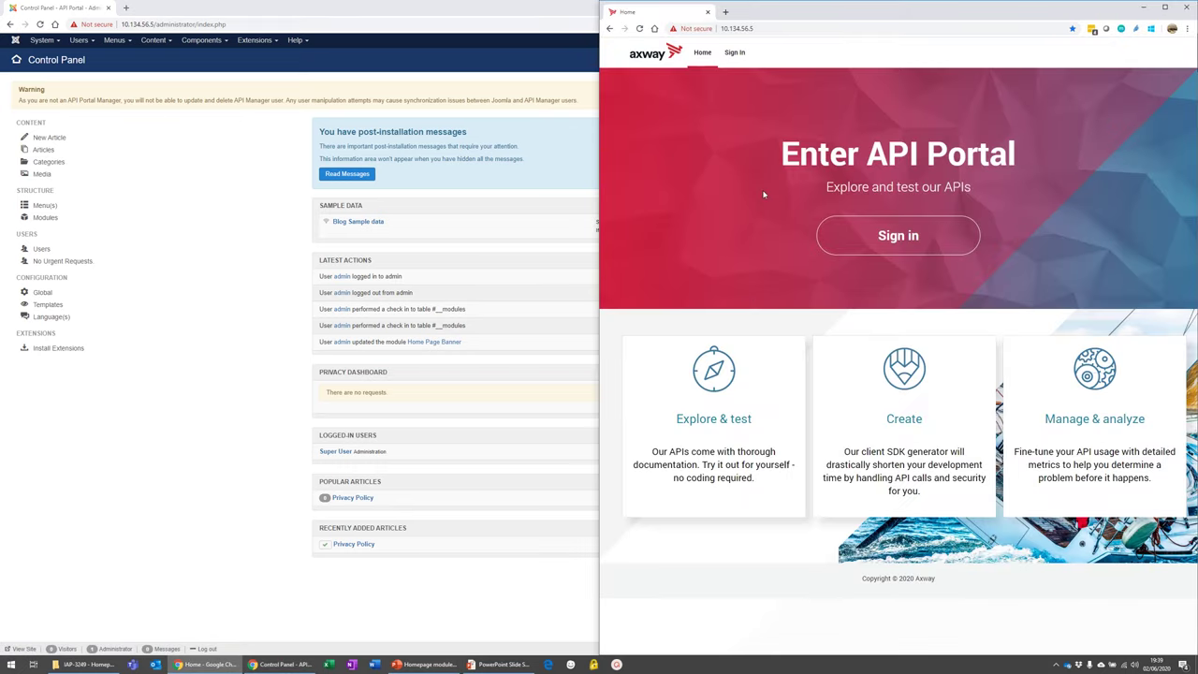
pyautogui.click(640, 29)
pyautogui.click(272, 45)
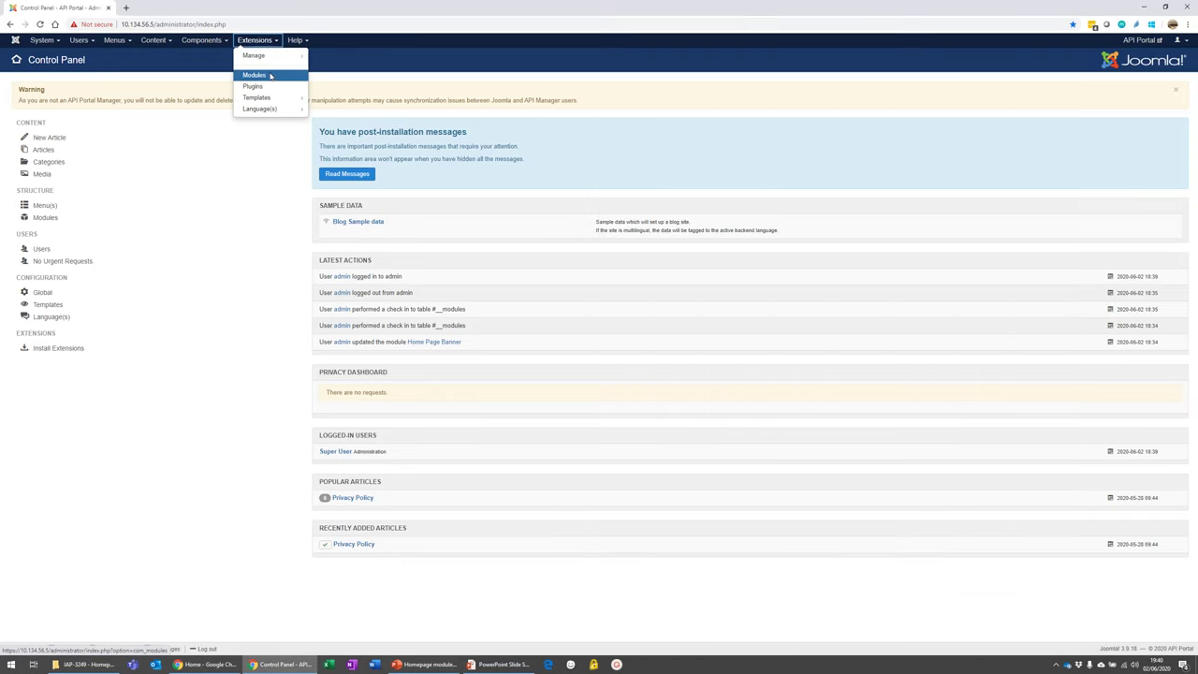
pyautogui.click(268, 76)
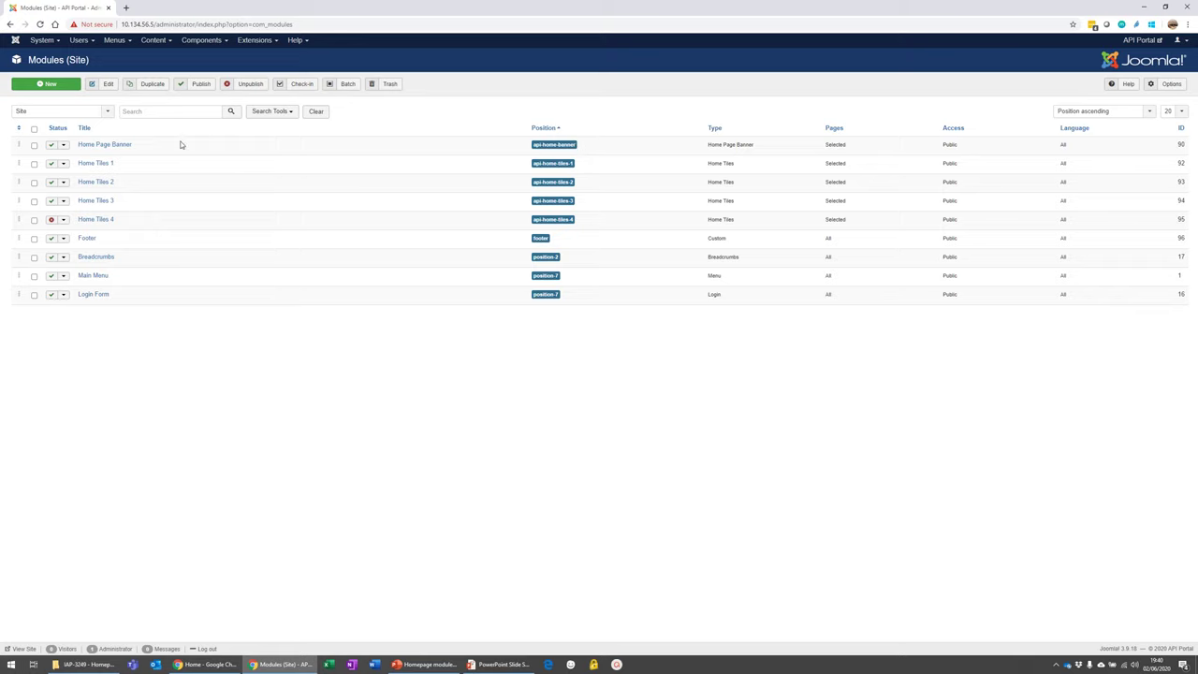
pyautogui.click(104, 144)
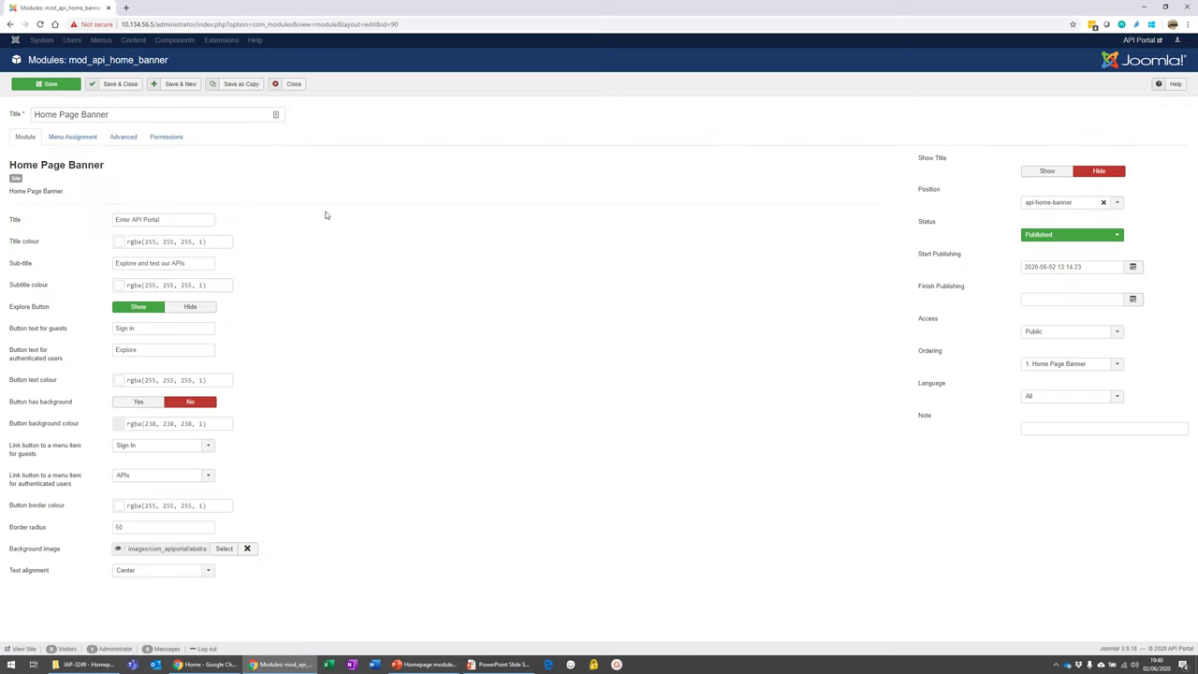
pyautogui.hotkey('alt', 'Tab')
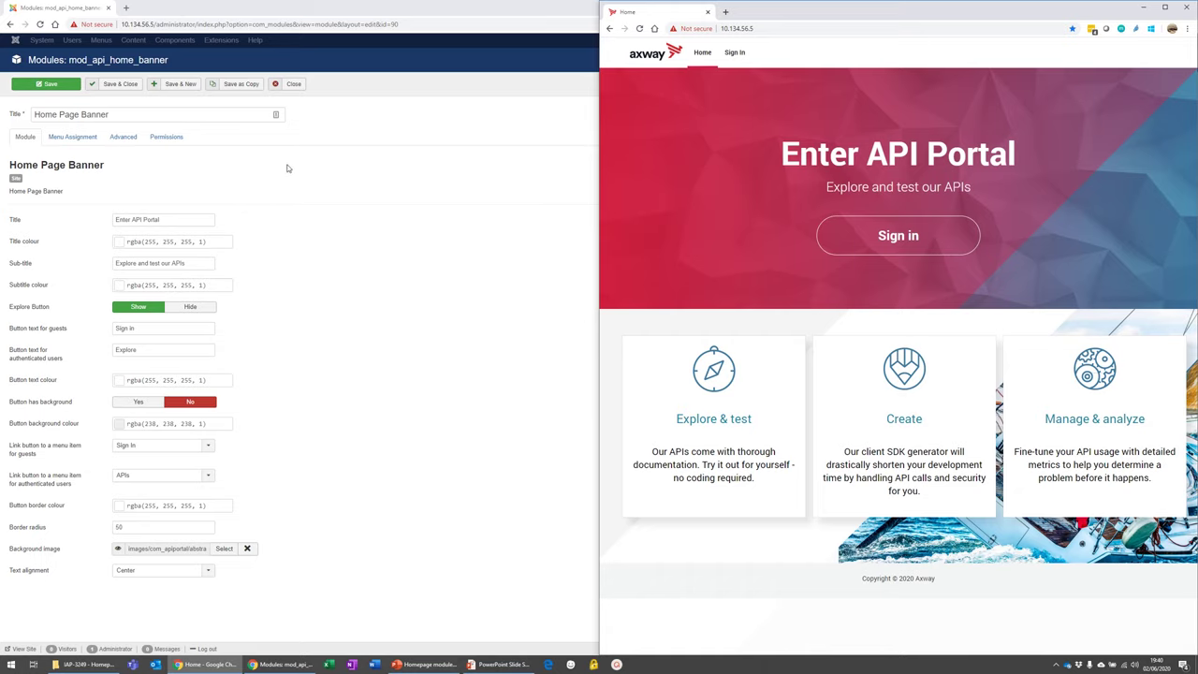
pyautogui.click(290, 85)
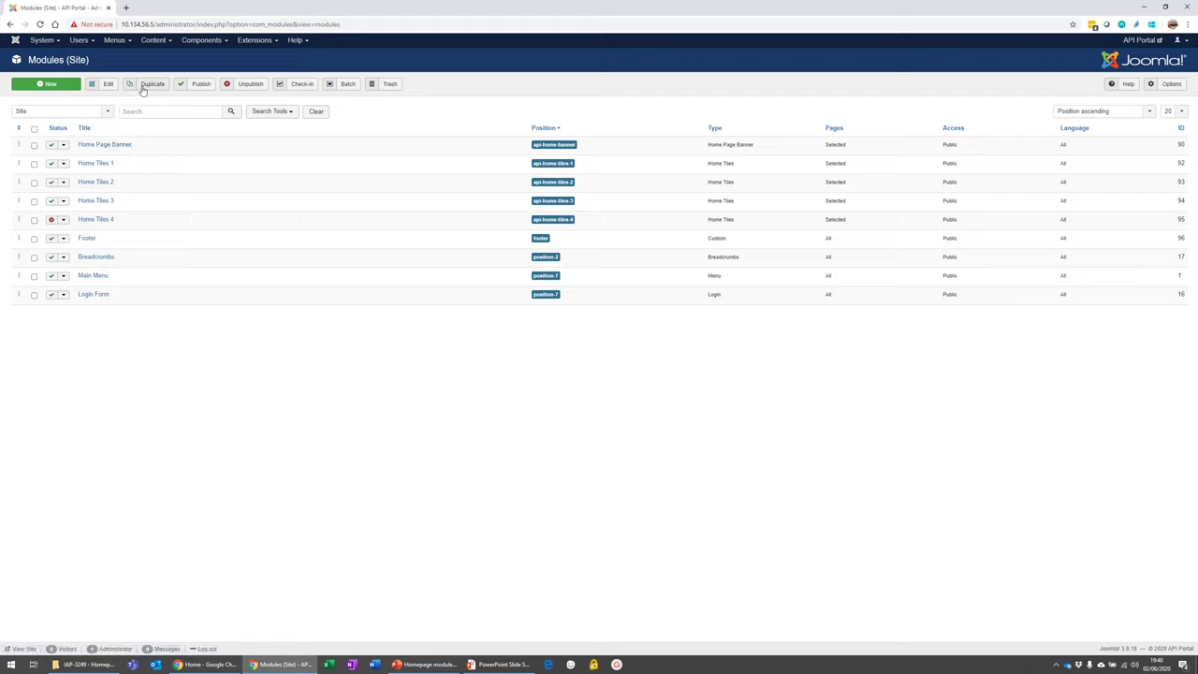
# Duplicate Home Page Banner into an unpublished copy 'Home Page Banner (5)', then close the copy
pyautogui.click(63, 146)
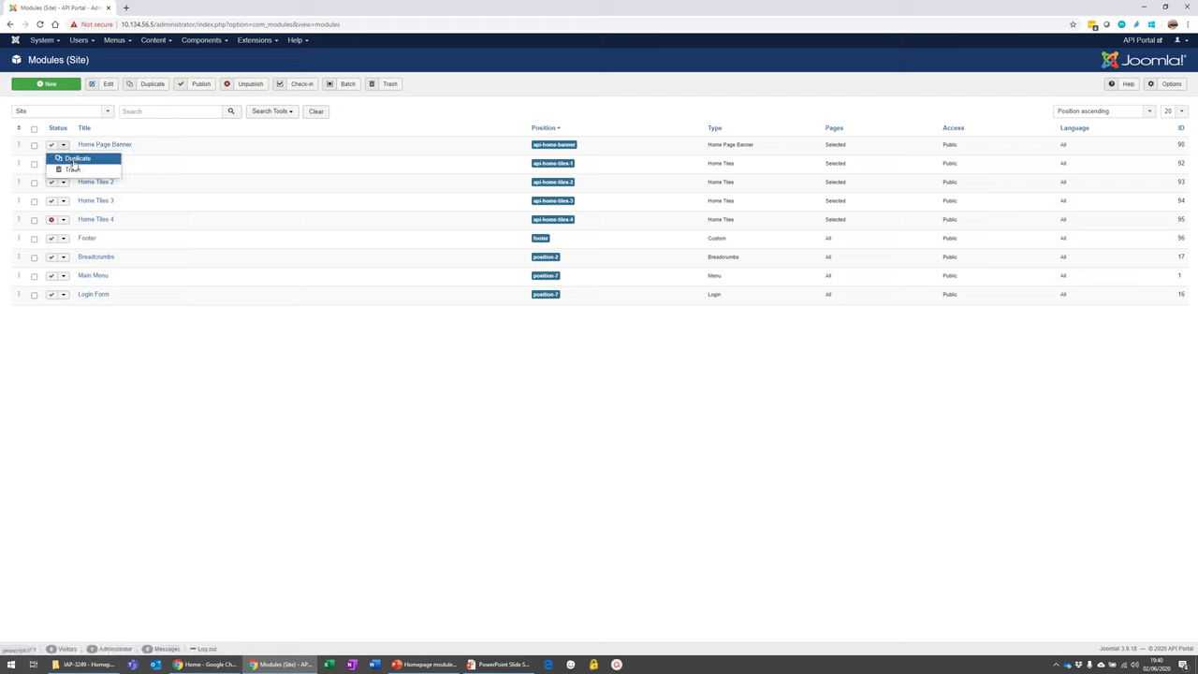
pyautogui.click(75, 155)
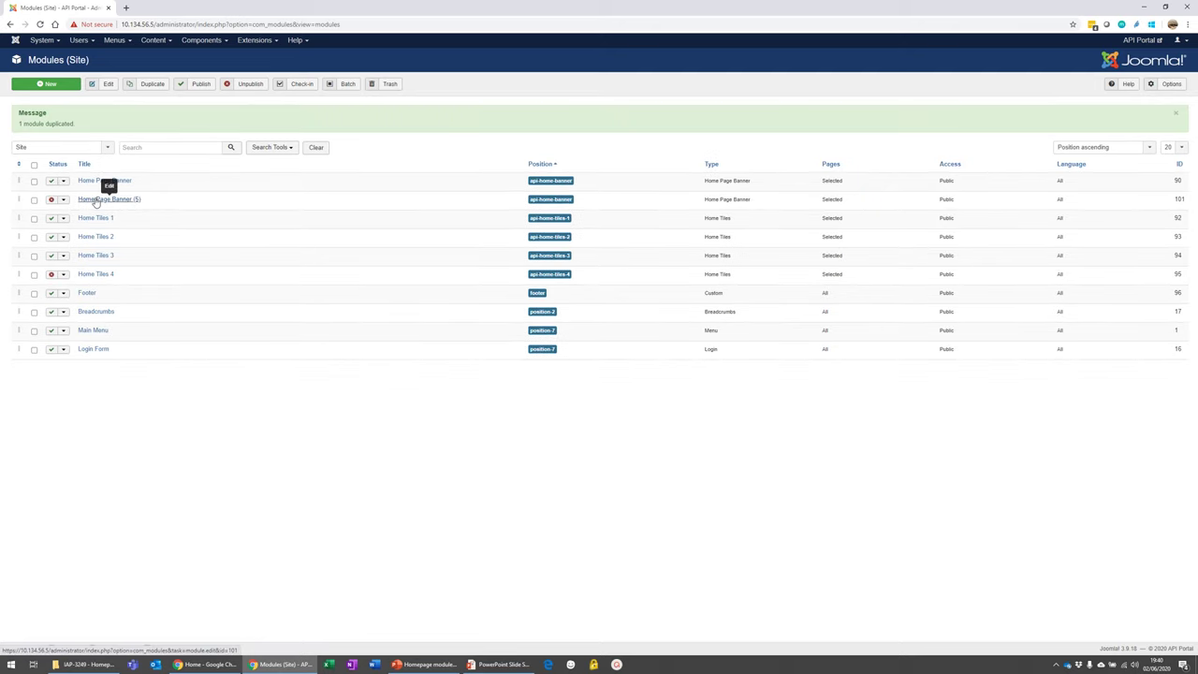
pyautogui.click(105, 200)
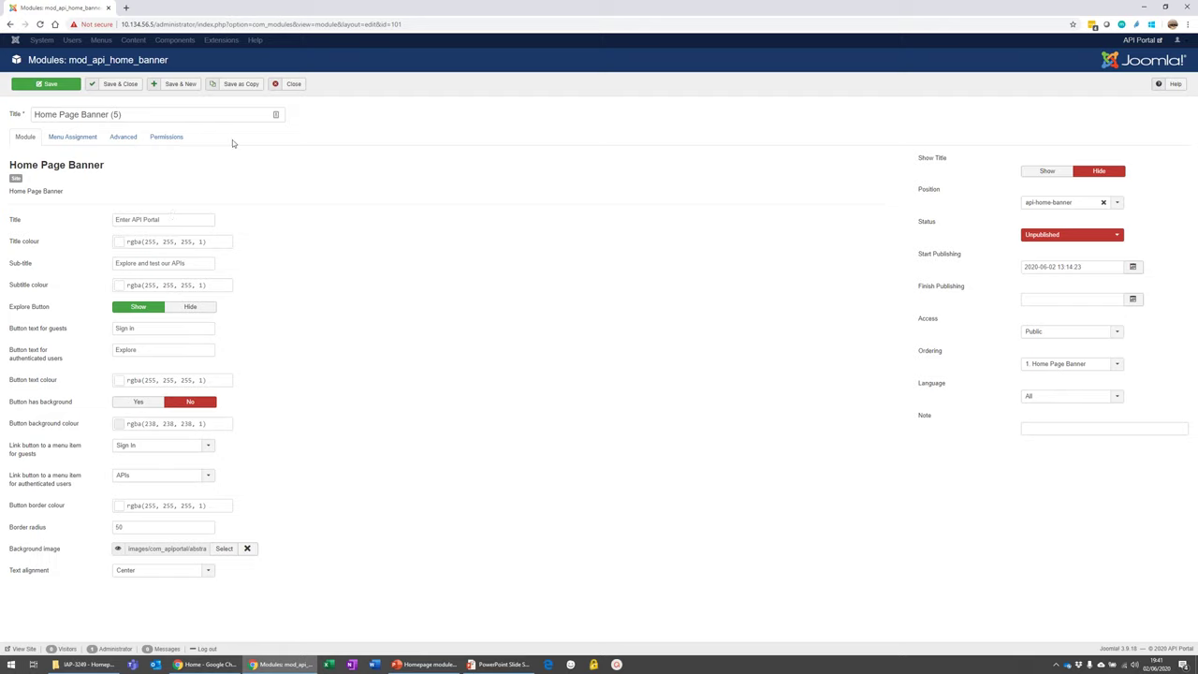
pyautogui.click(296, 86)
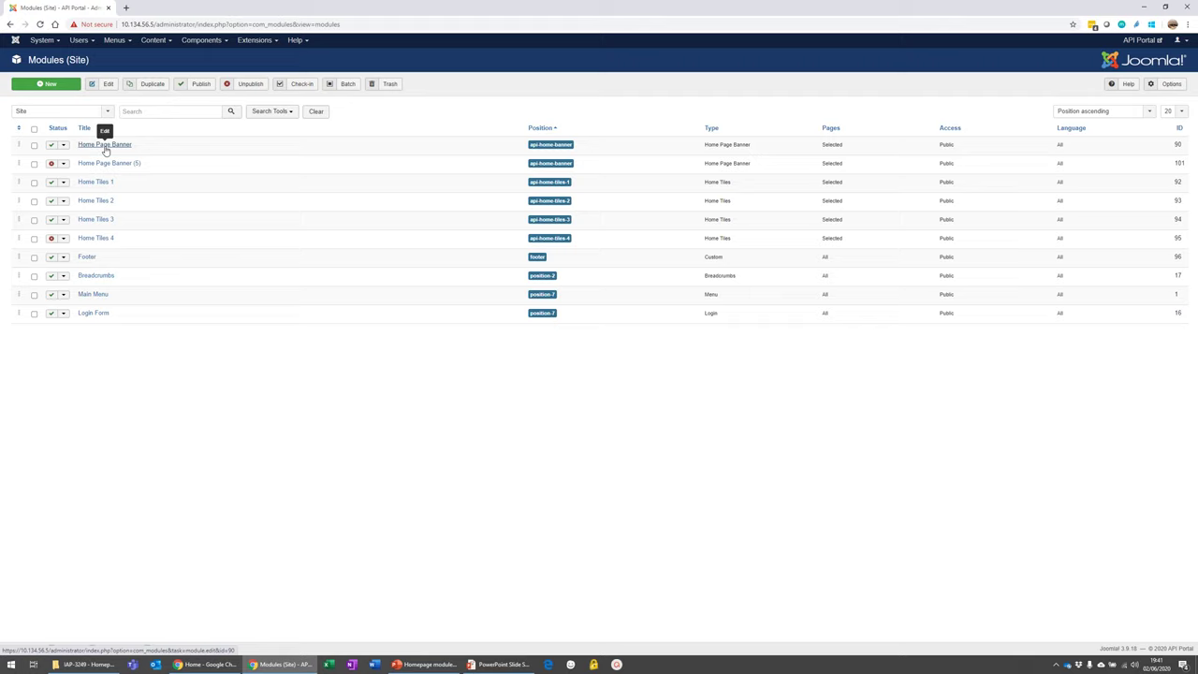
# Edit the original Home Page Banner and compare its 'Enter API Portal' title with the live portal
pyautogui.click(103, 148)
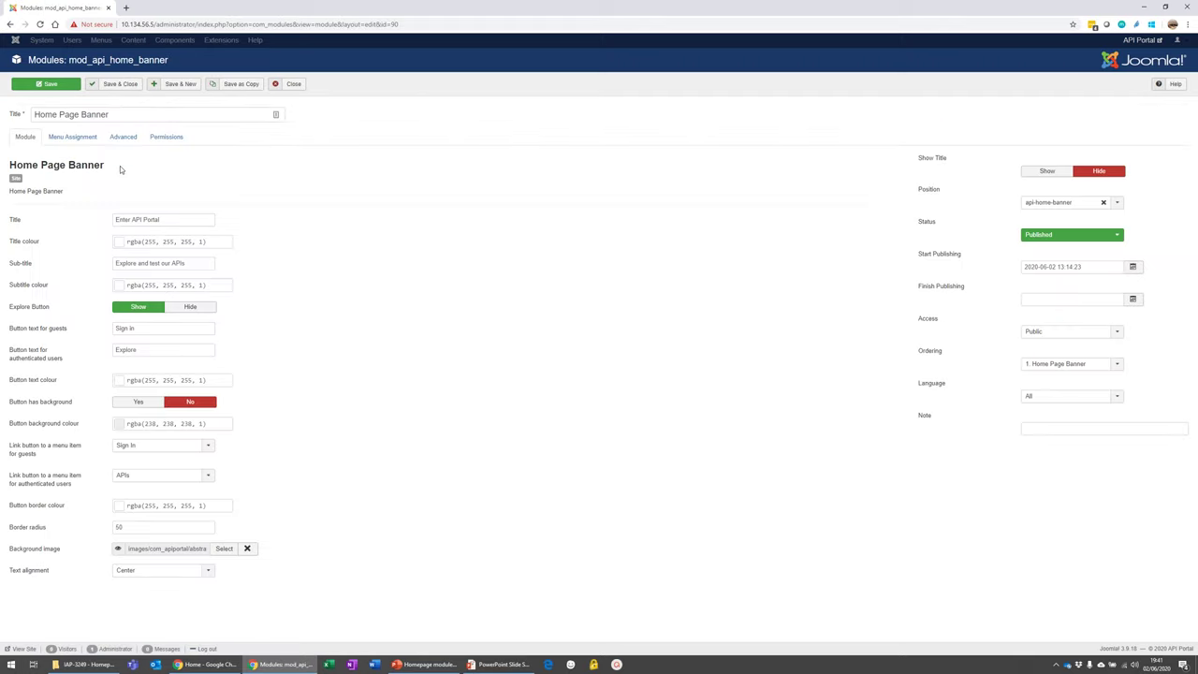
pyautogui.hotkey('alt', 'Tab')
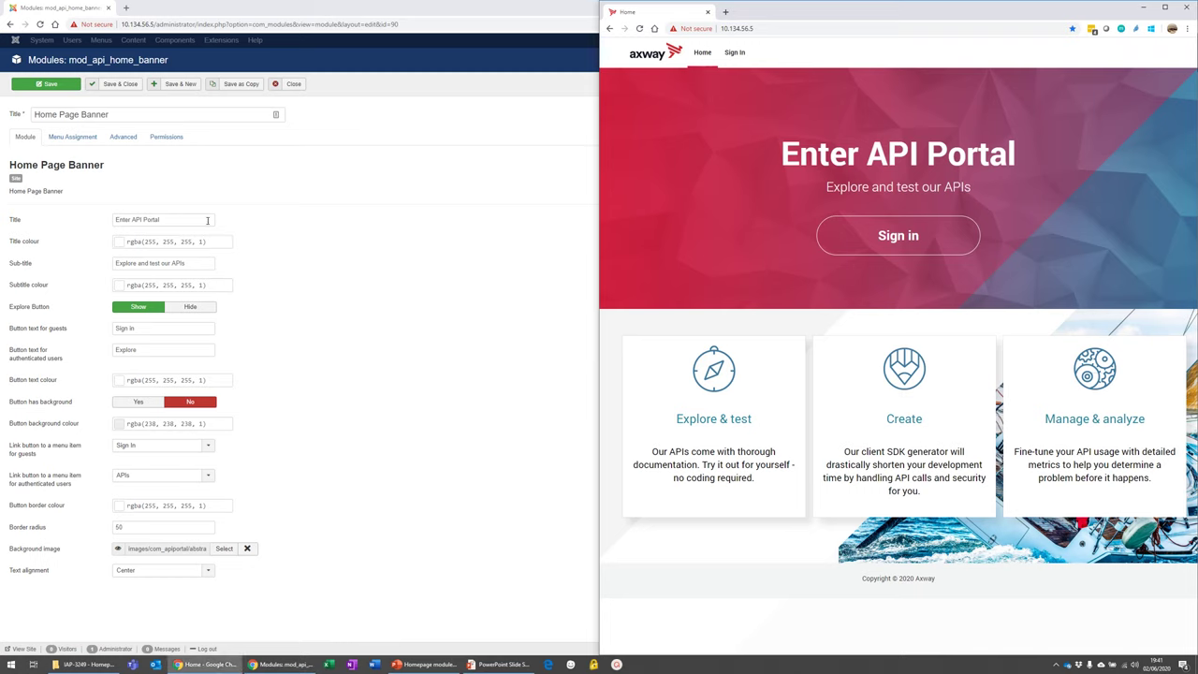
pyautogui.moveTo(146, 224); pyautogui.dragTo(93, 222)
pyautogui.hotkey('alt', 'Tab')
# Set the banner title to 'My Developer Portal' and the sub-title to 'Let's start'
pyautogui.click(84, 221)
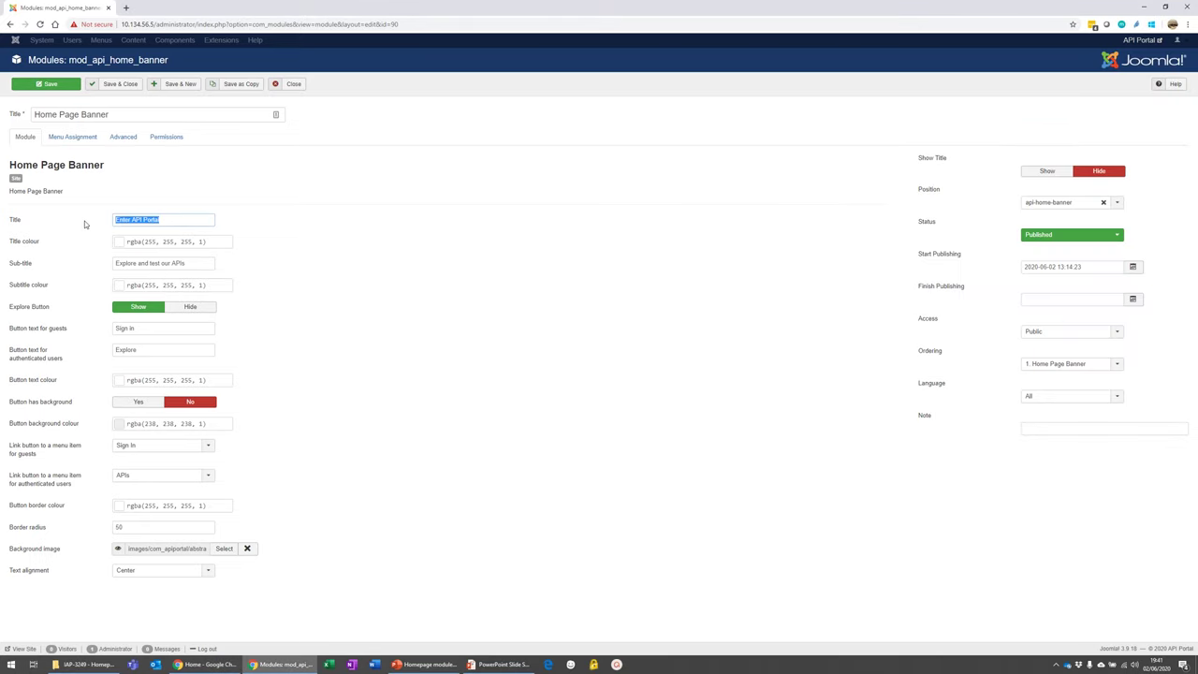
pyautogui.write('My Developer port')
pyautogui.moveTo(202, 262); pyautogui.dragTo(88, 268)
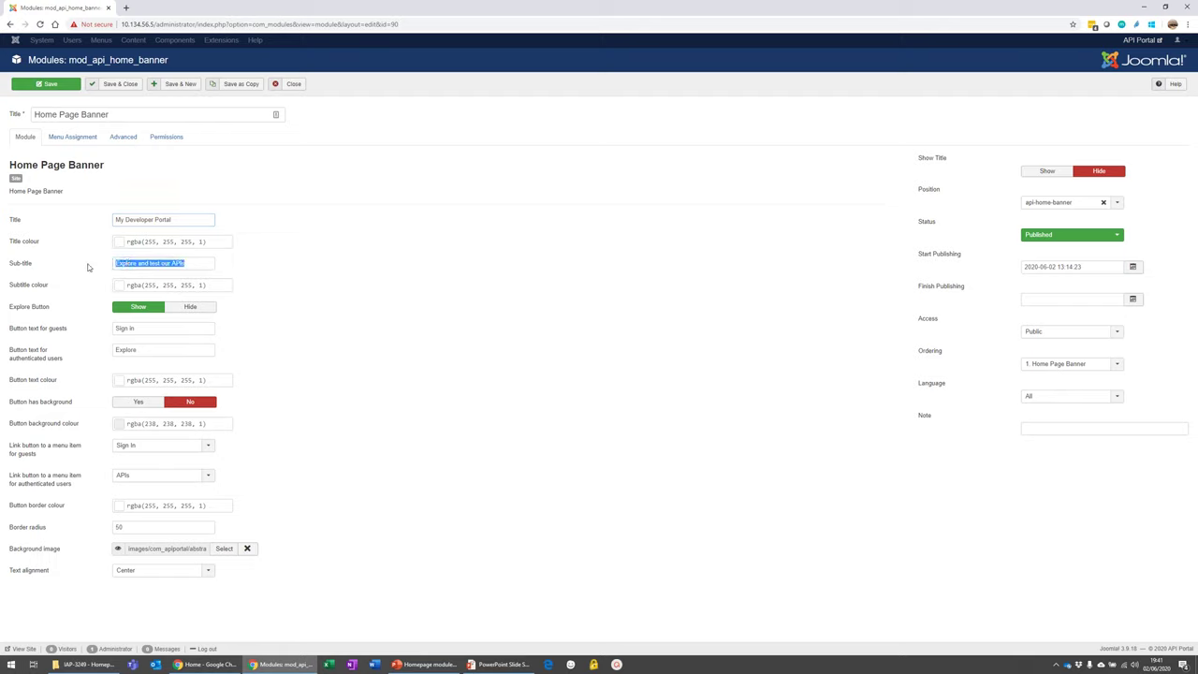
pyautogui.write("Let's start")
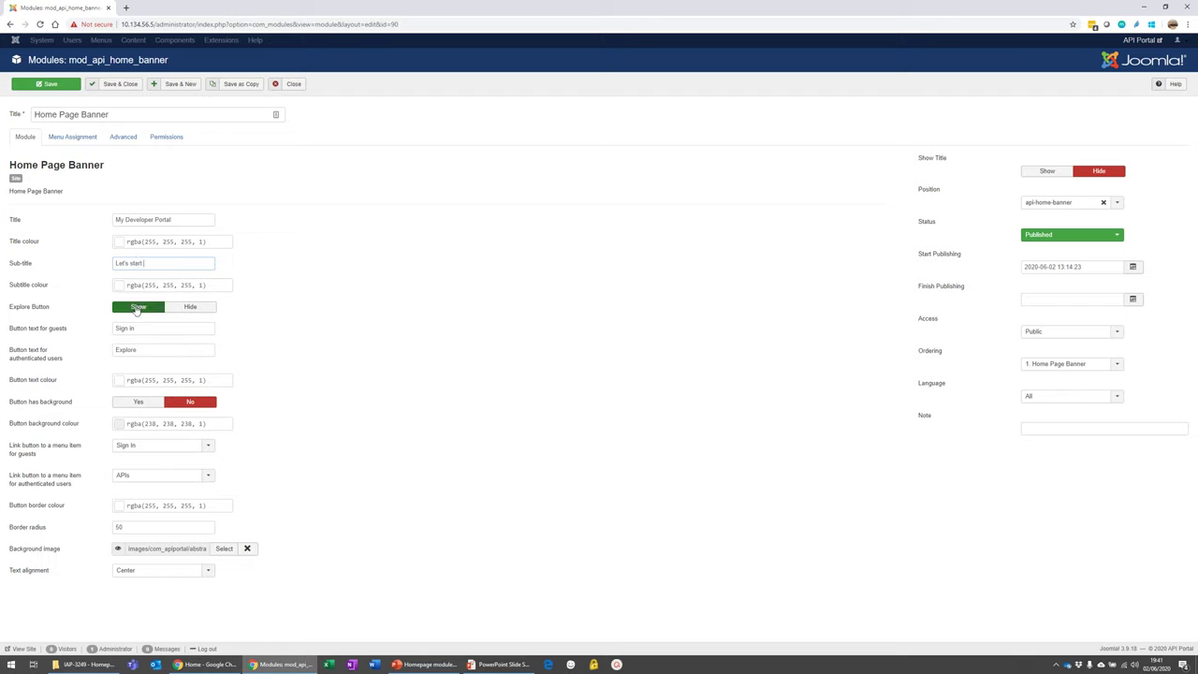
# Colour the title and sub-title purple rgba(111, 46, 242, 1) and save the module
pyautogui.click(140, 241)
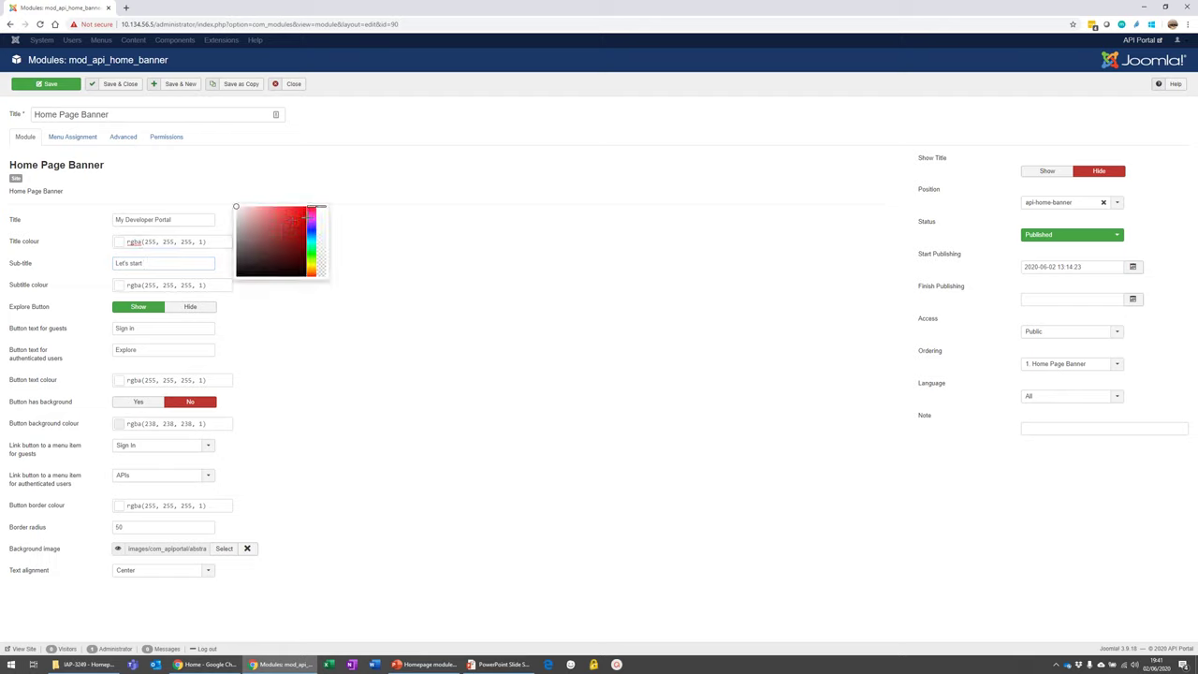
pyautogui.click(310, 225)
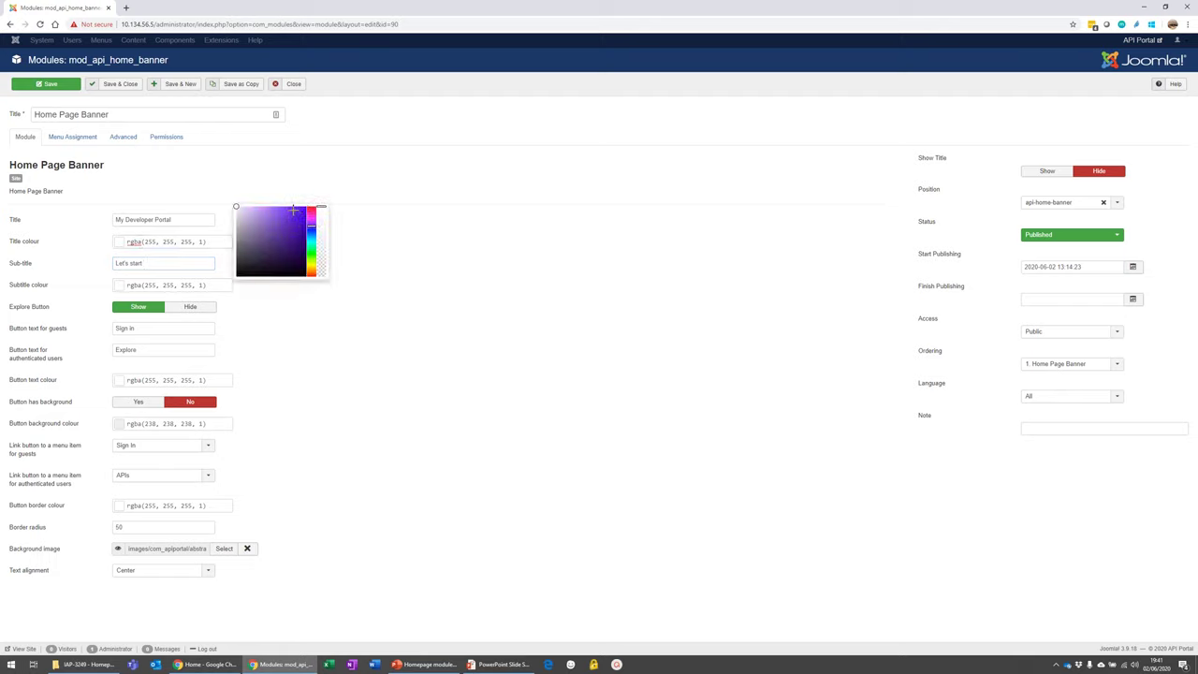
pyautogui.click(293, 210)
pyautogui.moveTo(204, 243); pyautogui.dragTo(103, 245)
pyautogui.hotkey('ctrl', 'c')
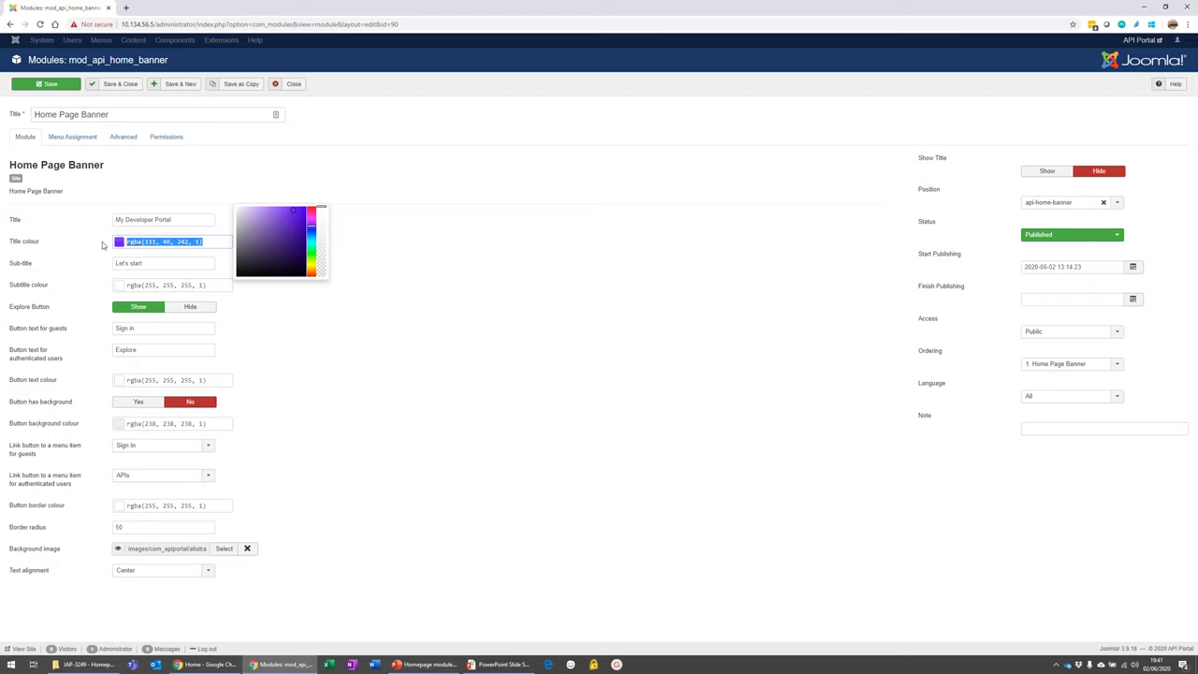
pyautogui.click(219, 285)
pyautogui.hotkey('ctrl', 'a')
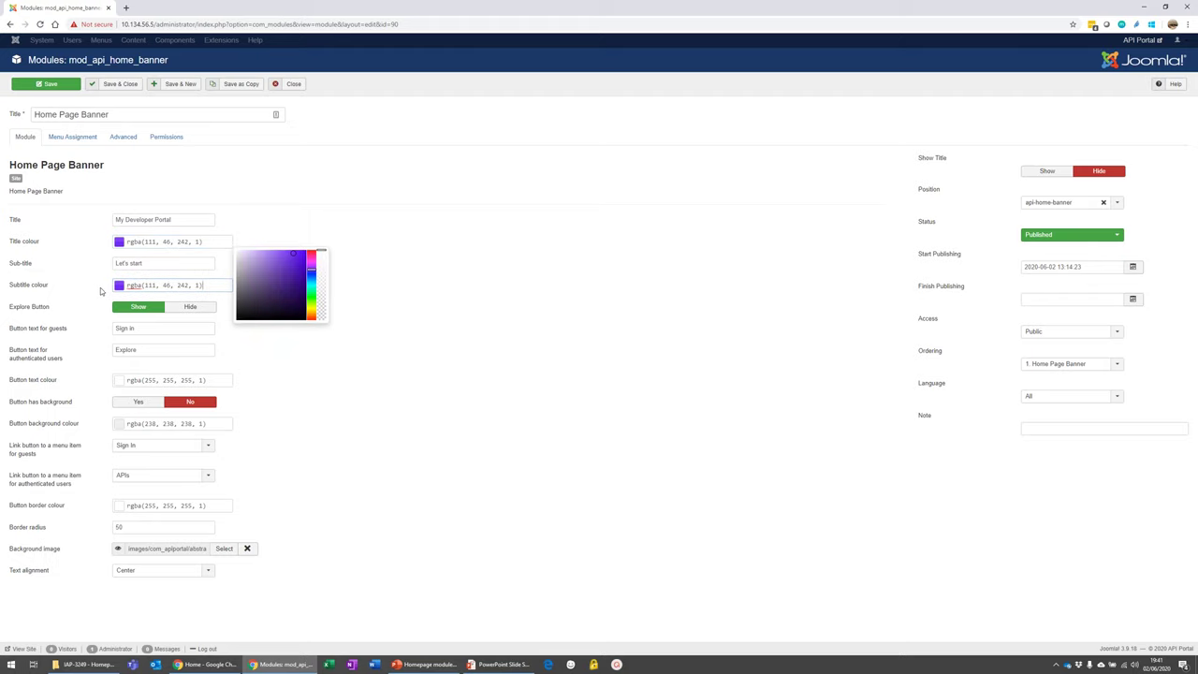
pyautogui.hotkey('ctrl', 'v')
pyautogui.click(71, 86)
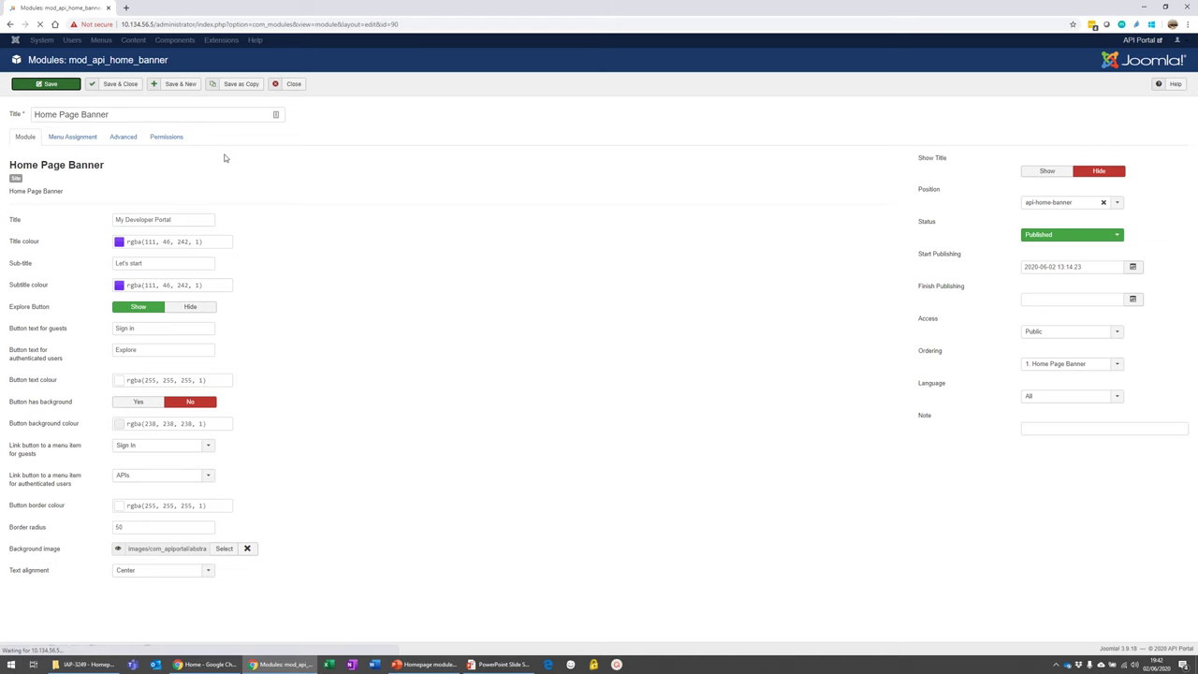
pyautogui.hotkey('alt', 'Tab')
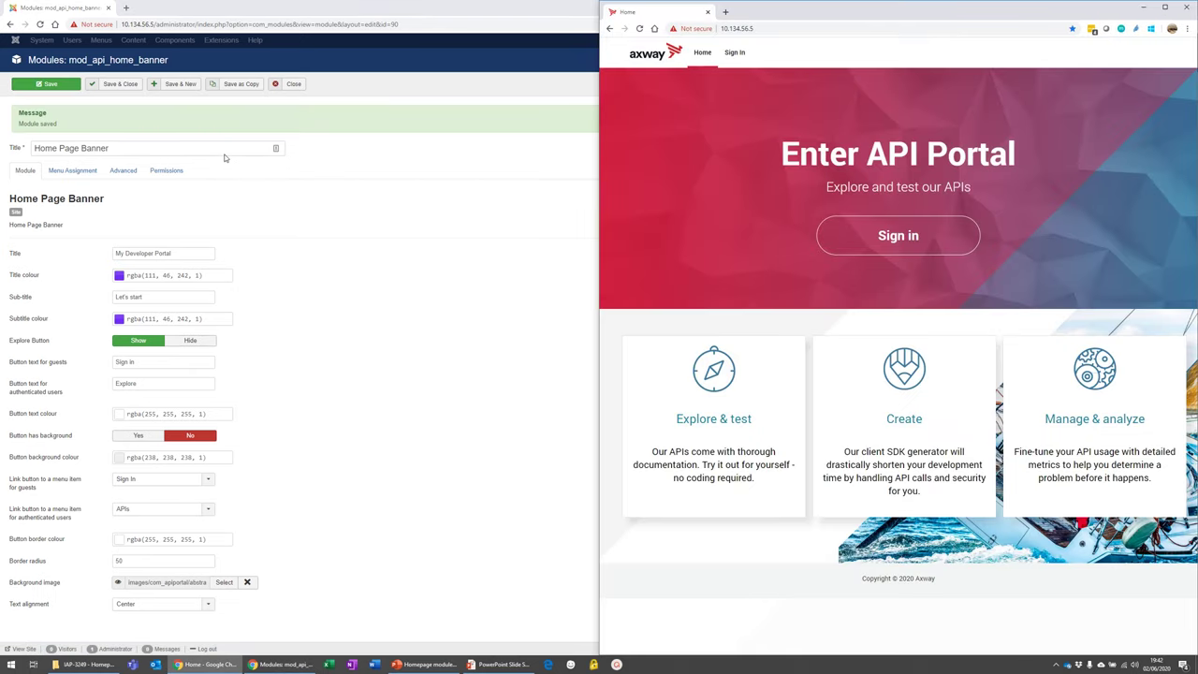
# Reload the portal home page to see the purple 'My Developer Portal' banner and check the Sign in button
pyautogui.click(639, 28)
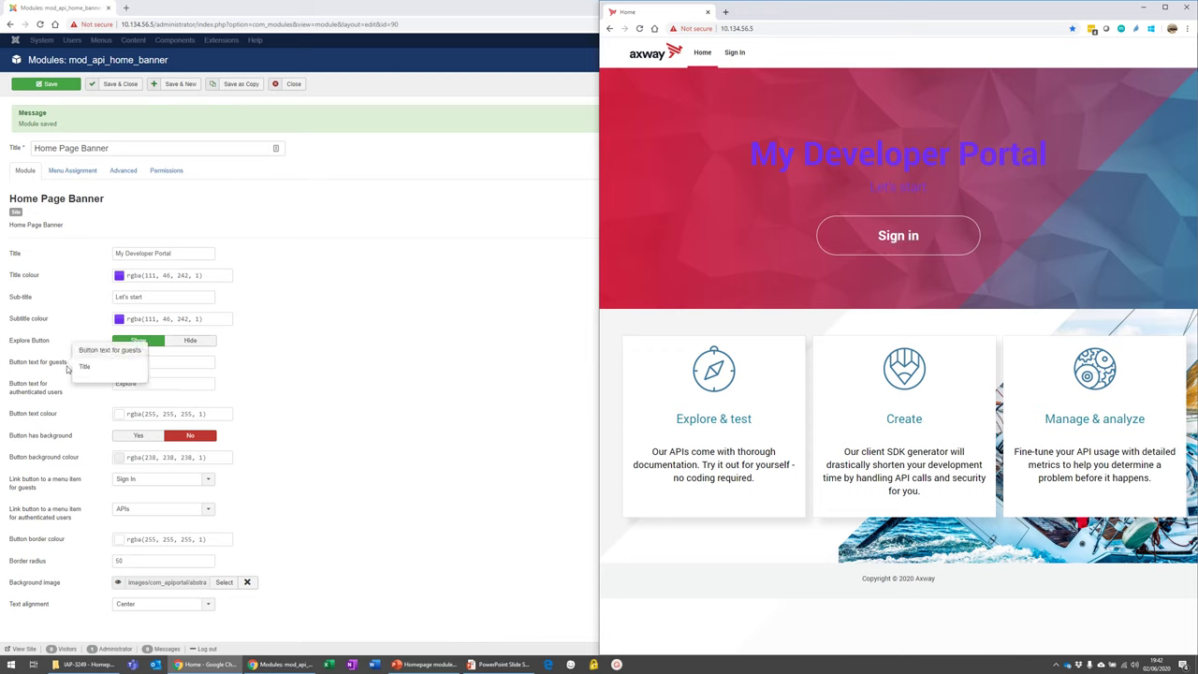
pyautogui.moveTo(152, 363); pyautogui.dragTo(103, 366)
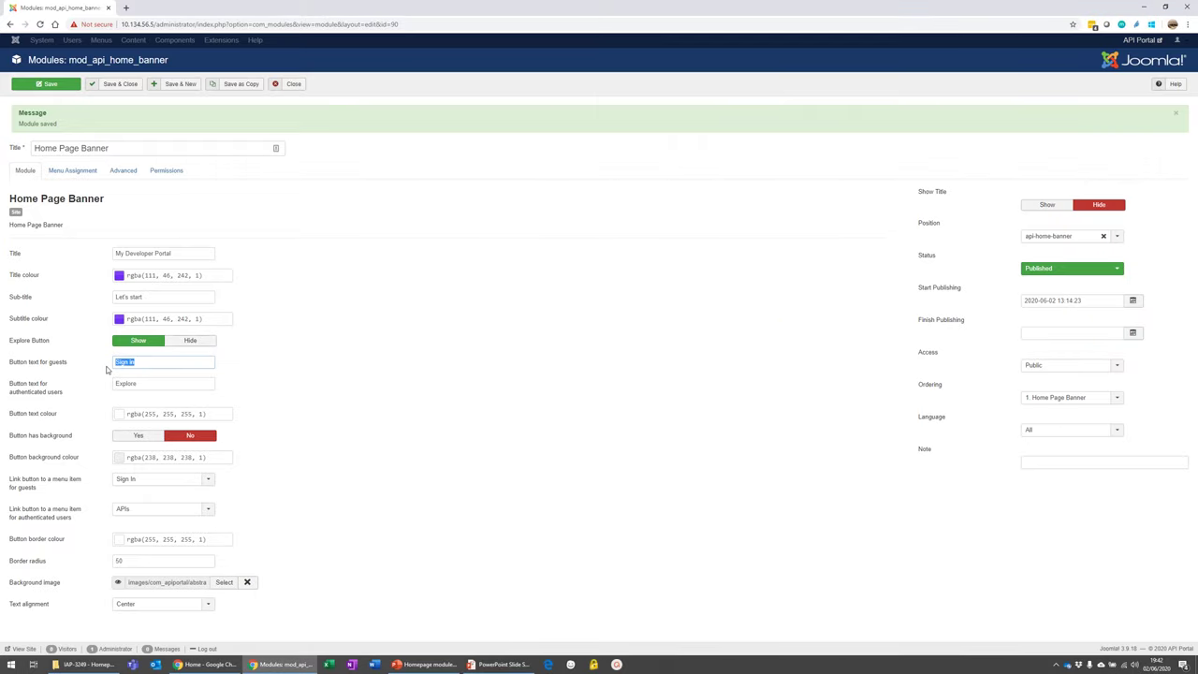
pyautogui.click(141, 364)
pyautogui.click(206, 664)
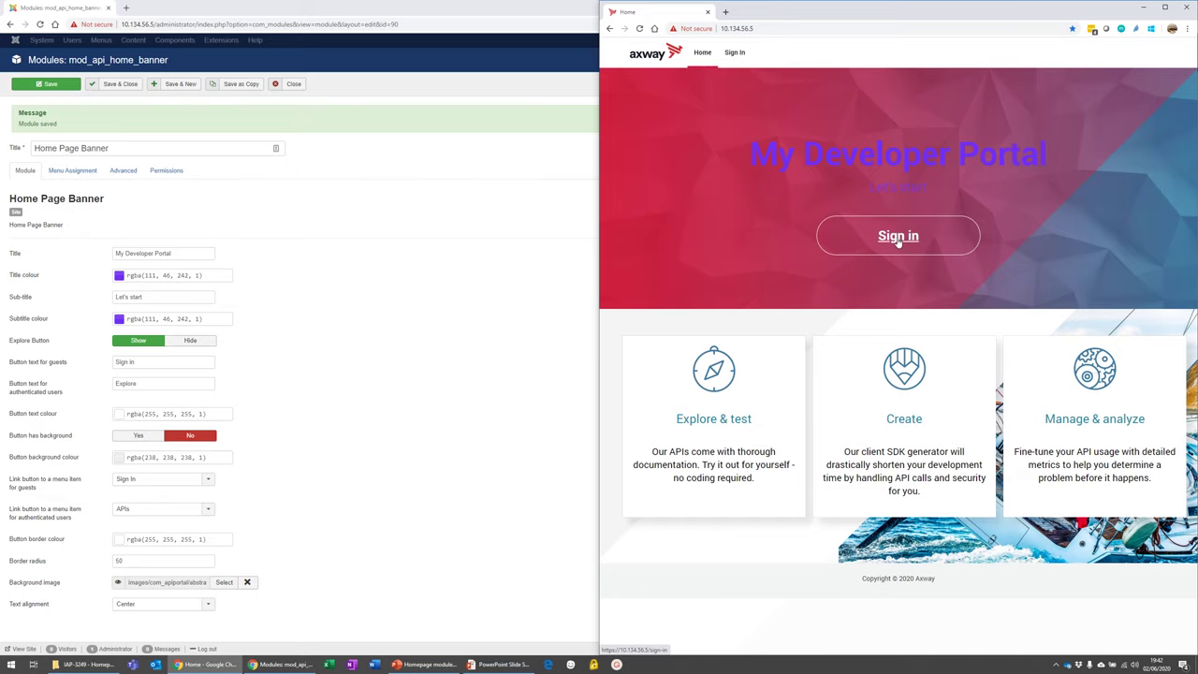
# Change the signed-in users' button text from 'Explore' to 'Welcome, lets get started' and save
pyautogui.click(152, 382)
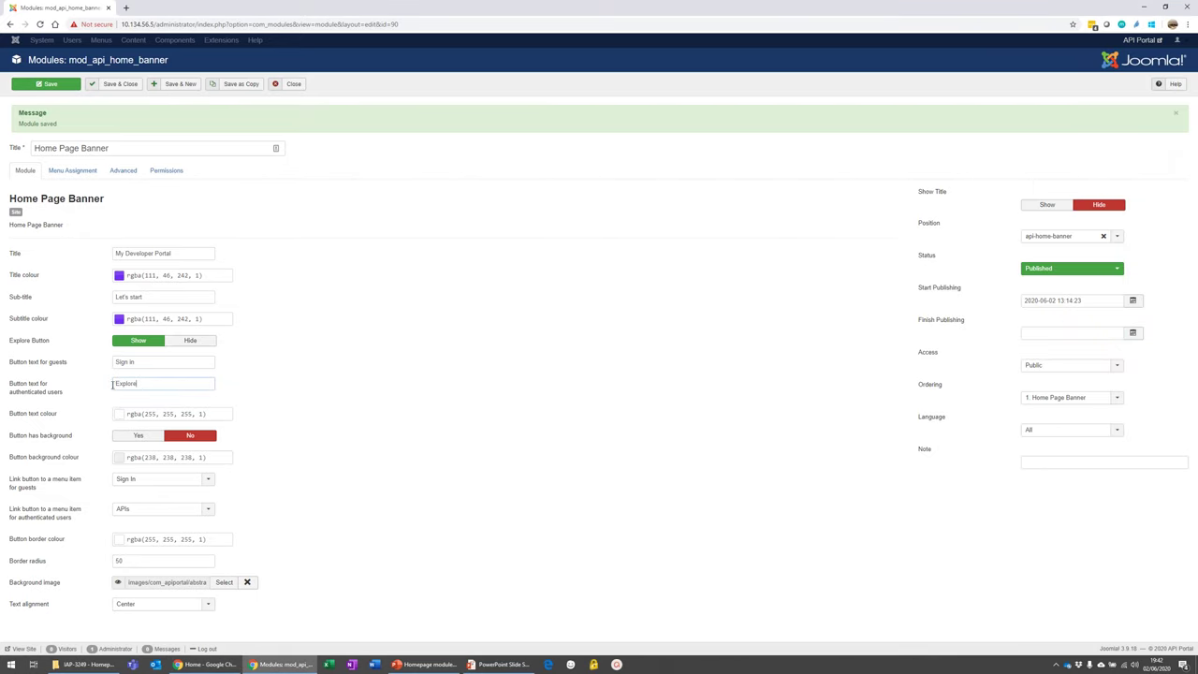
pyautogui.doubleClick(113, 384)
pyautogui.write('Welcome, lets get started')
pyautogui.moveTo(191, 386); pyautogui.dragTo(99, 391)
pyautogui.click(78, 84)
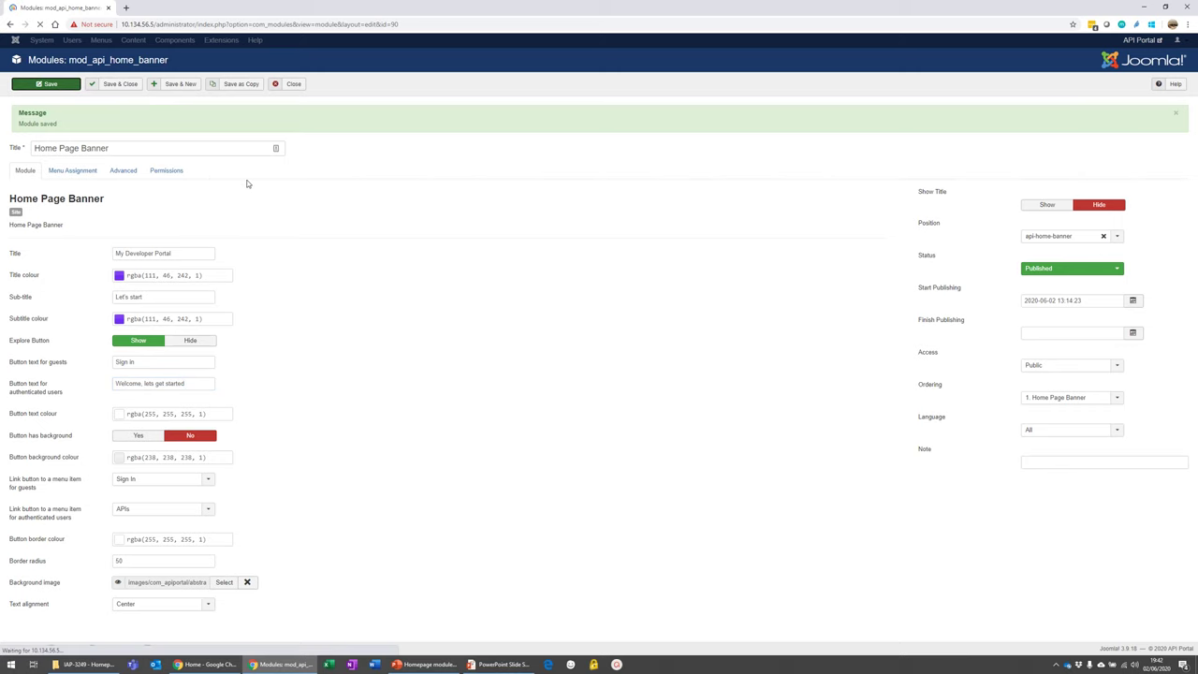
pyautogui.hotkey('alt', 'Tab')
# Sign in to the portal and open Home to see the 'Welcome, lets get started' button
pyautogui.click(735, 53)
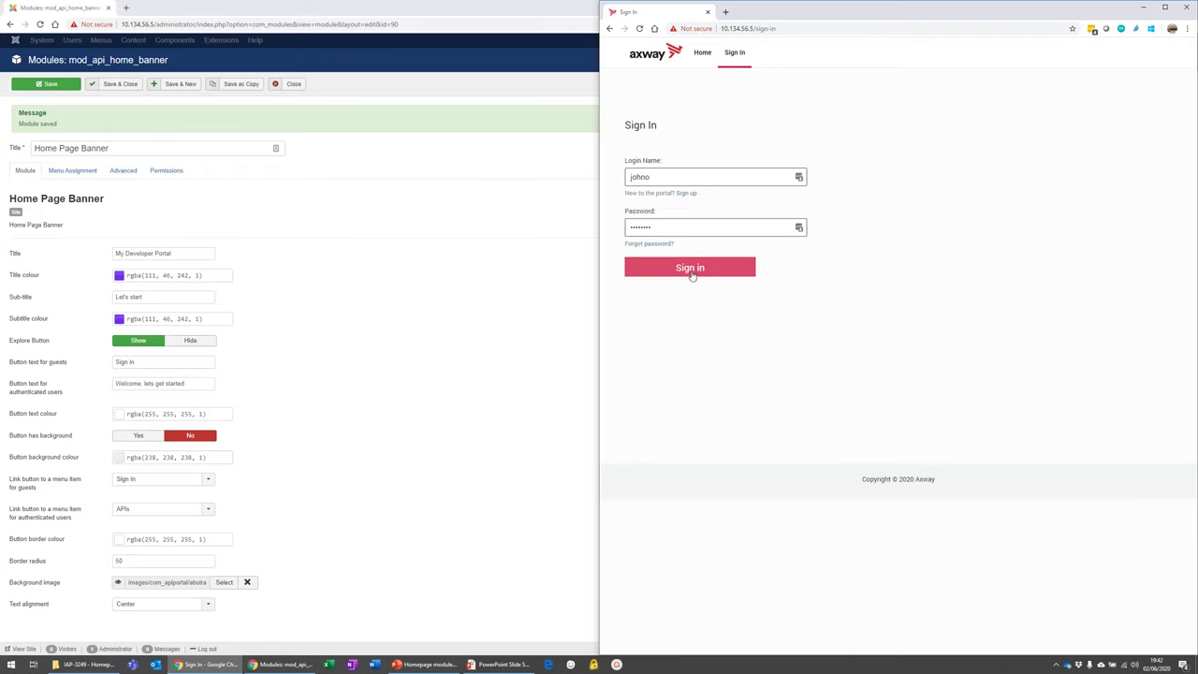
pyautogui.click(691, 274)
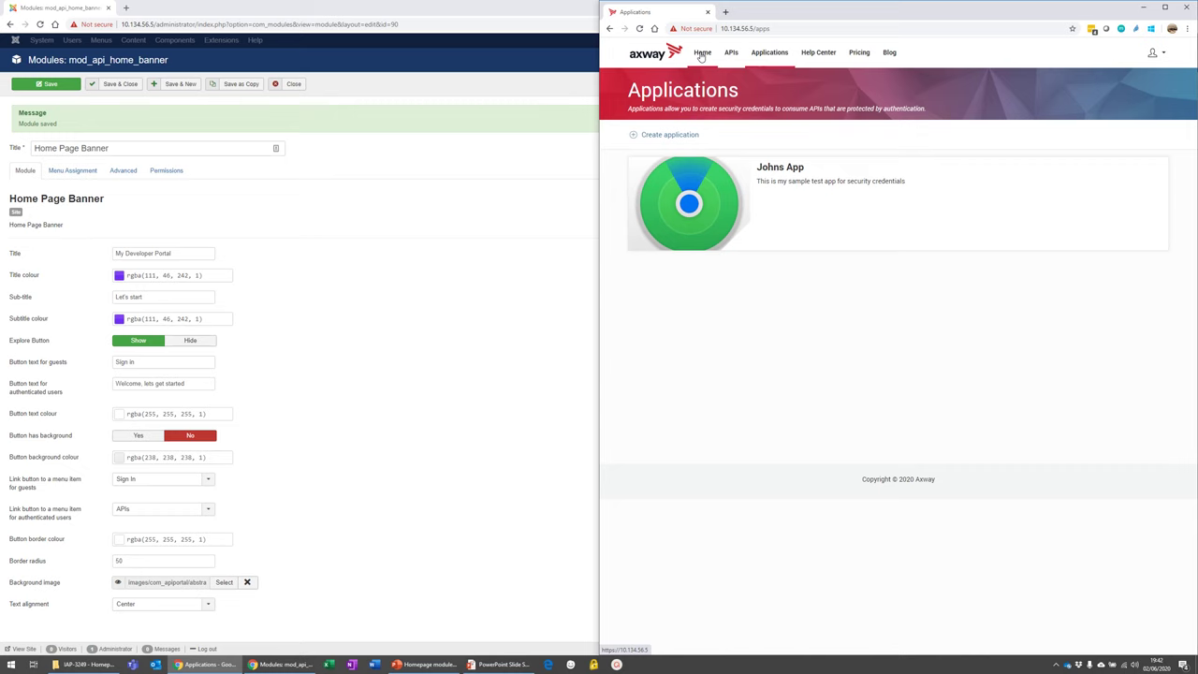
pyautogui.click(701, 55)
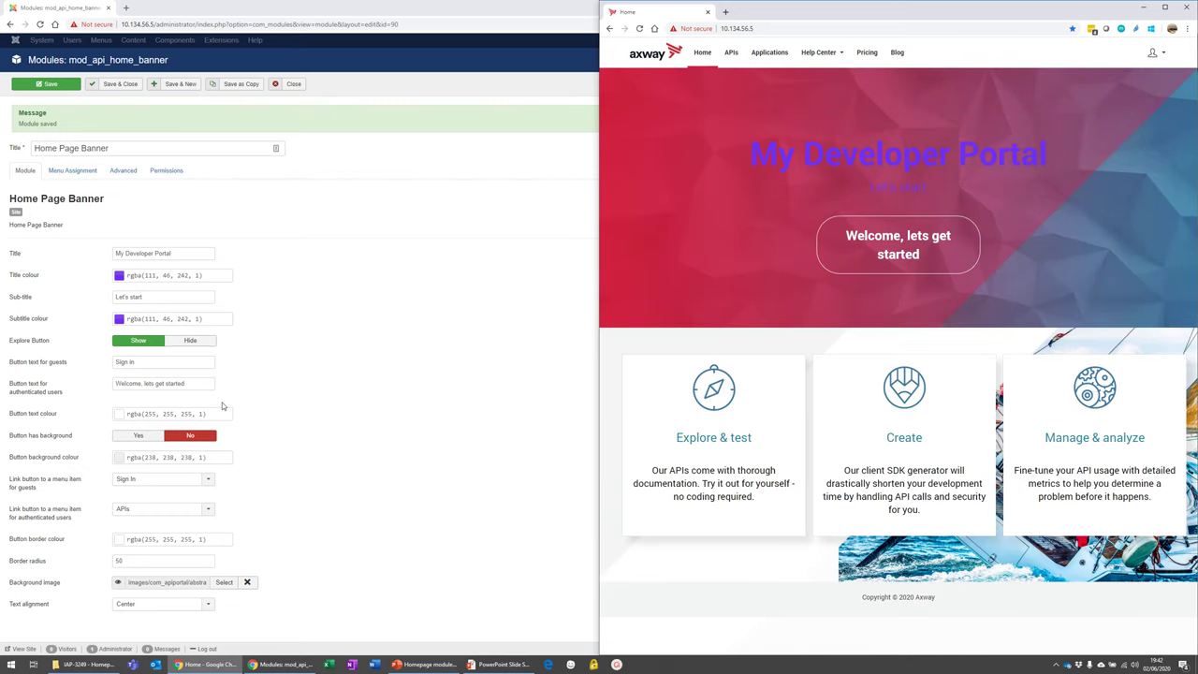
pyautogui.click(152, 414)
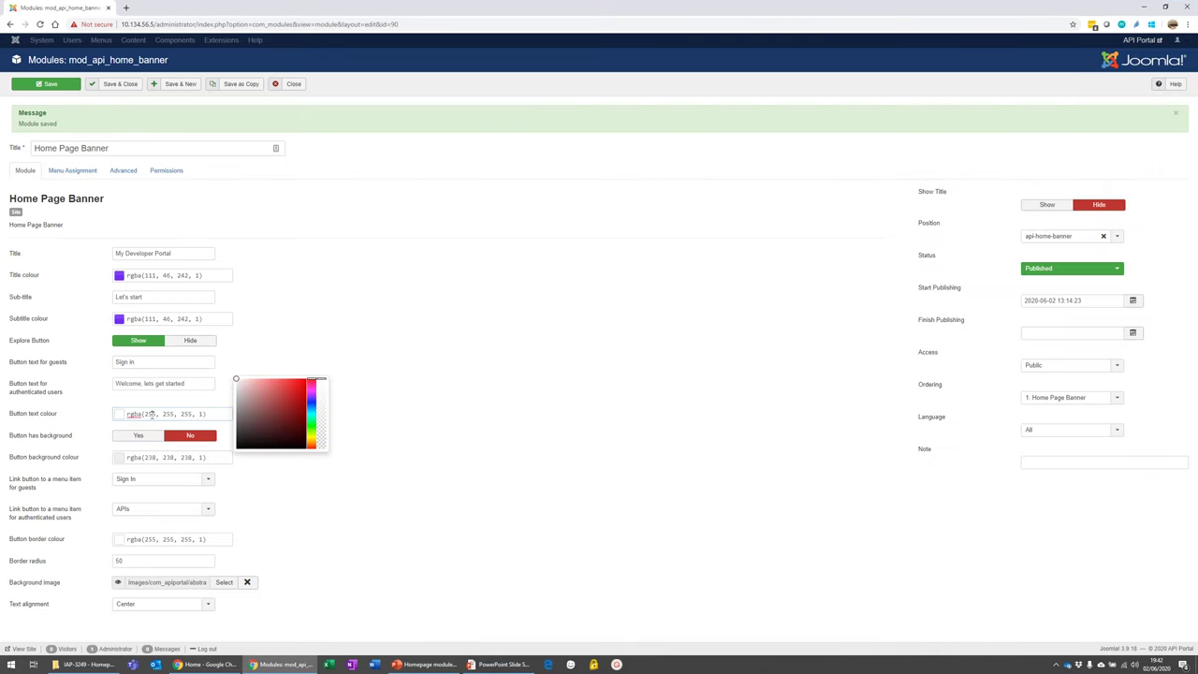
pyautogui.click(309, 336)
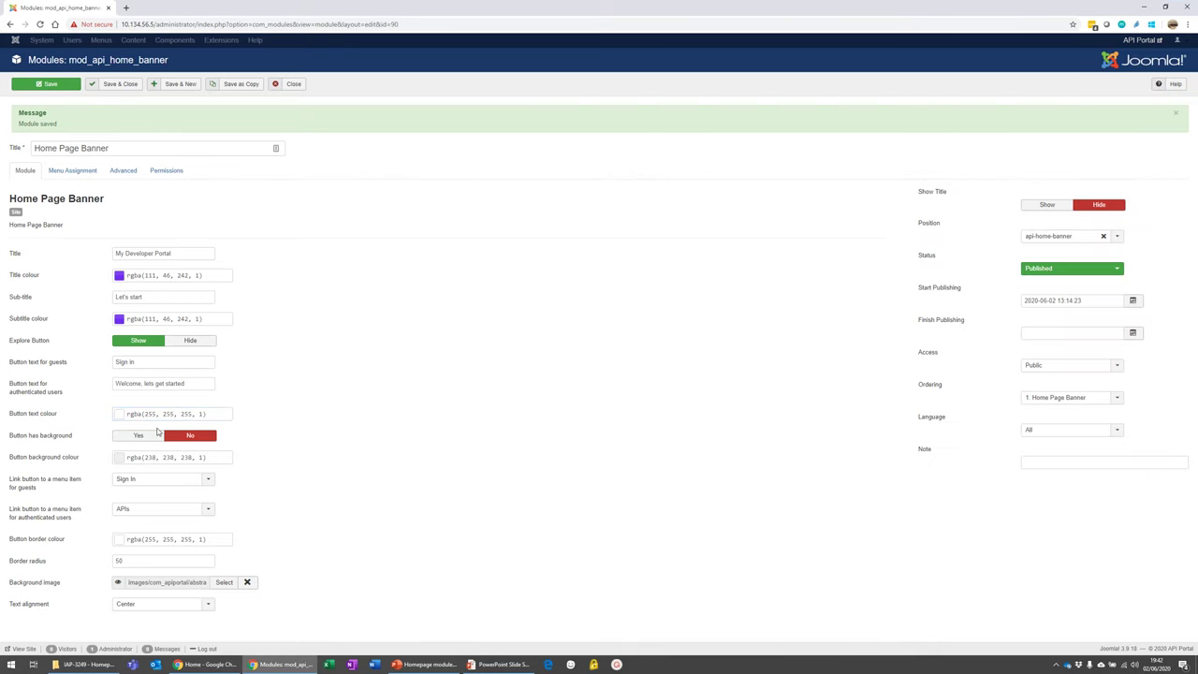
pyautogui.hotkey('alt', 'Tab')
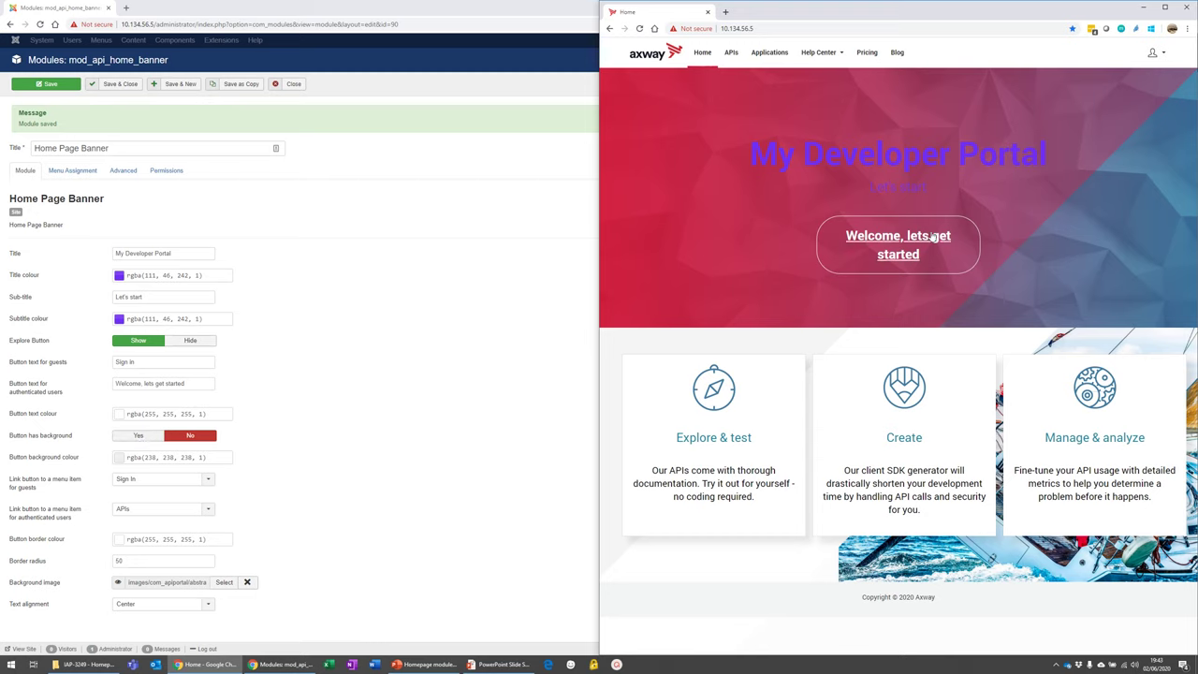
pyautogui.click(148, 477)
pyautogui.click(151, 481)
# Confirm the guest button links to Sign In and the signed-in button links to APIs
pyautogui.click(155, 483)
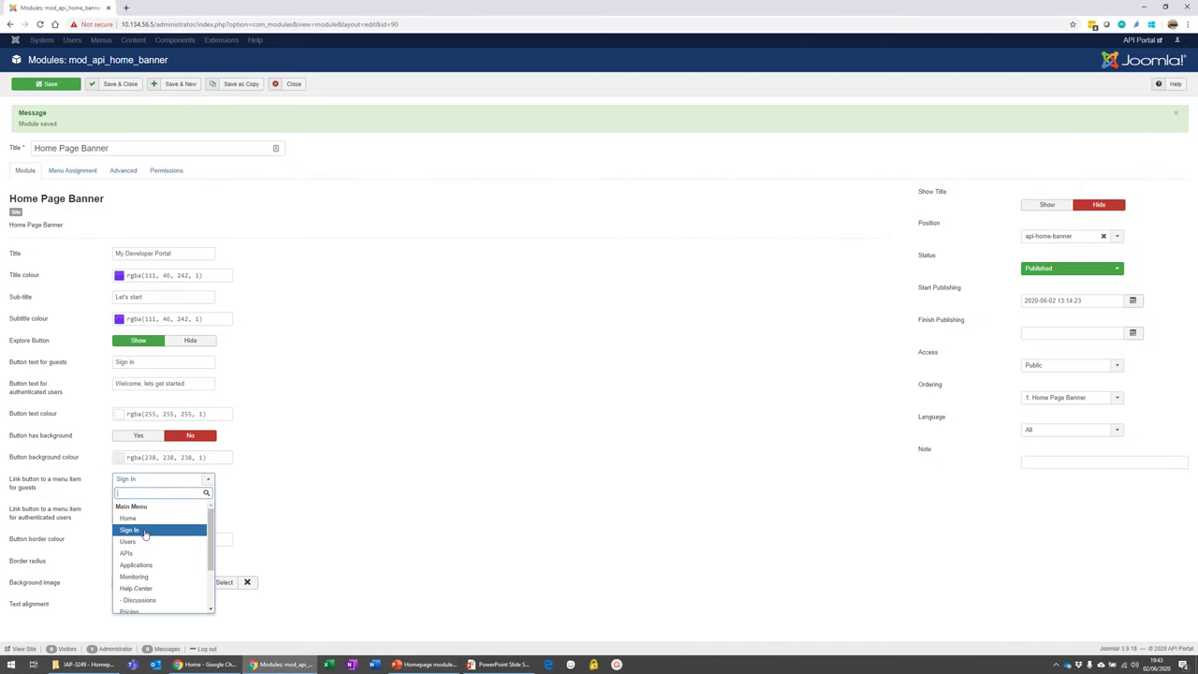
pyautogui.click(277, 509)
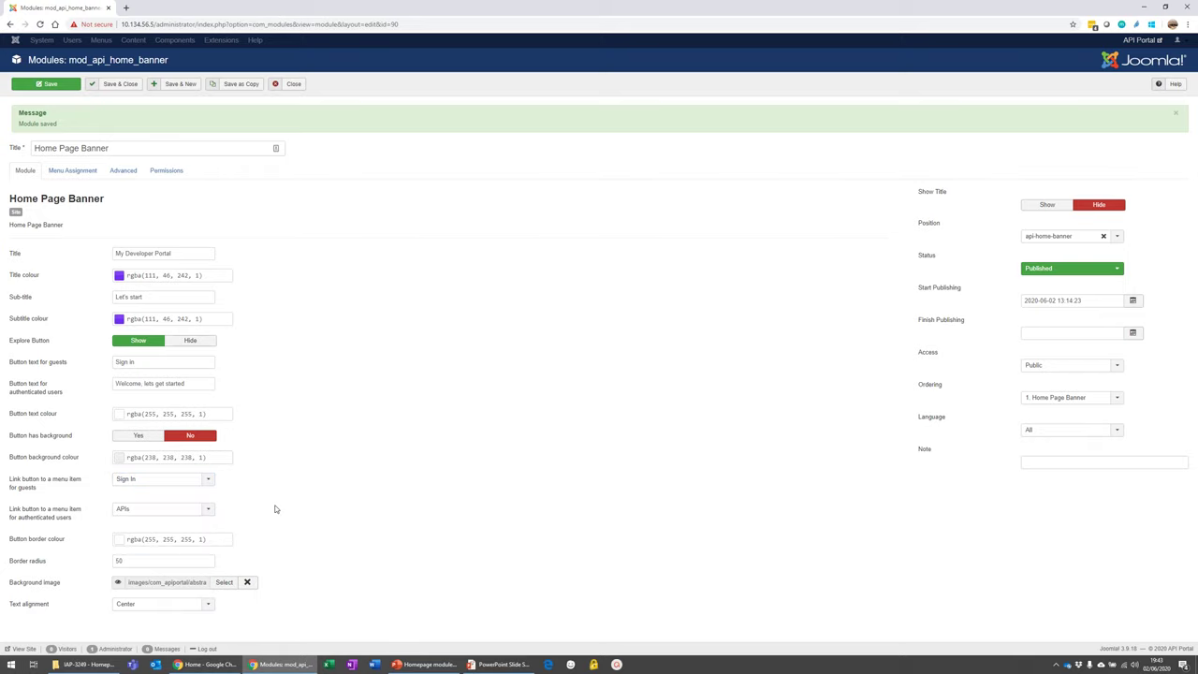
pyautogui.click(171, 513)
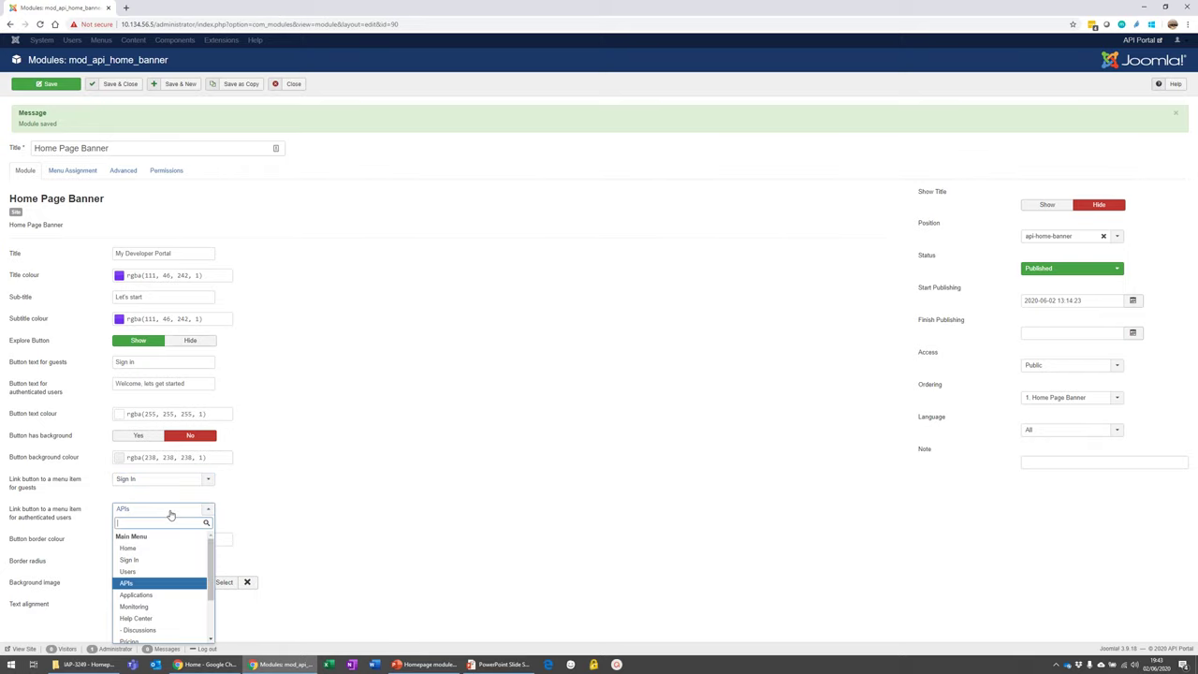
pyautogui.click(385, 515)
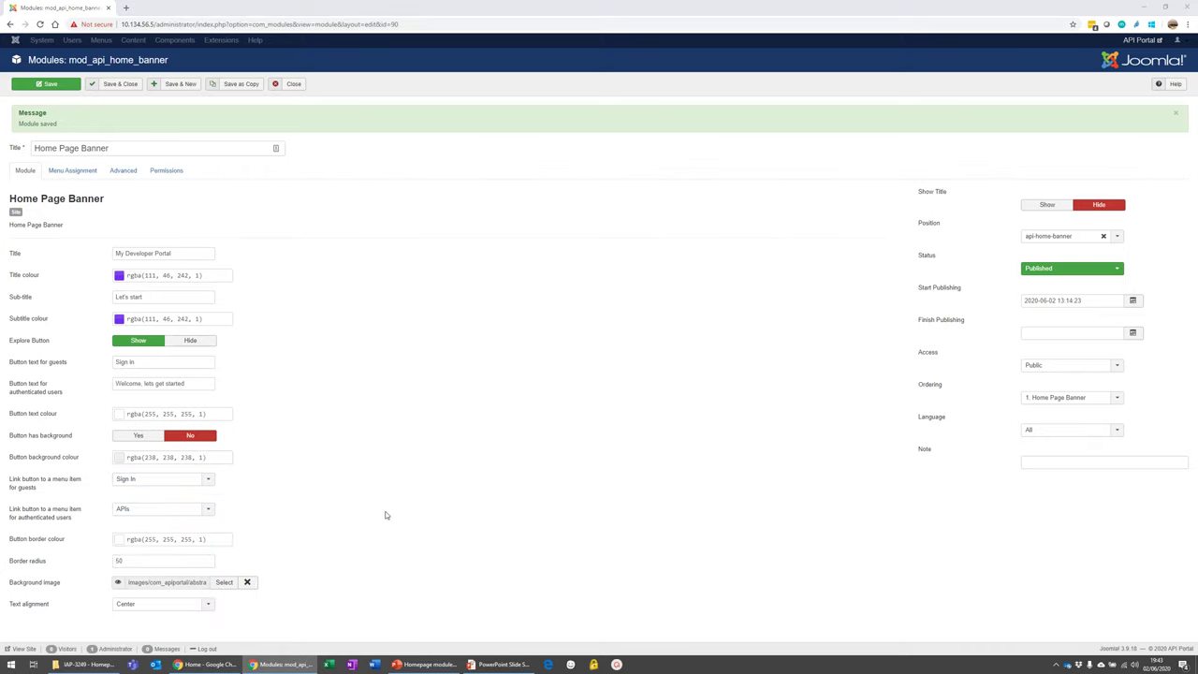
# Verify the portal's Welcome button opens the API Catalog, then recheck the APIs link in Joomla
pyautogui.hotkey('alt', 'Tab')
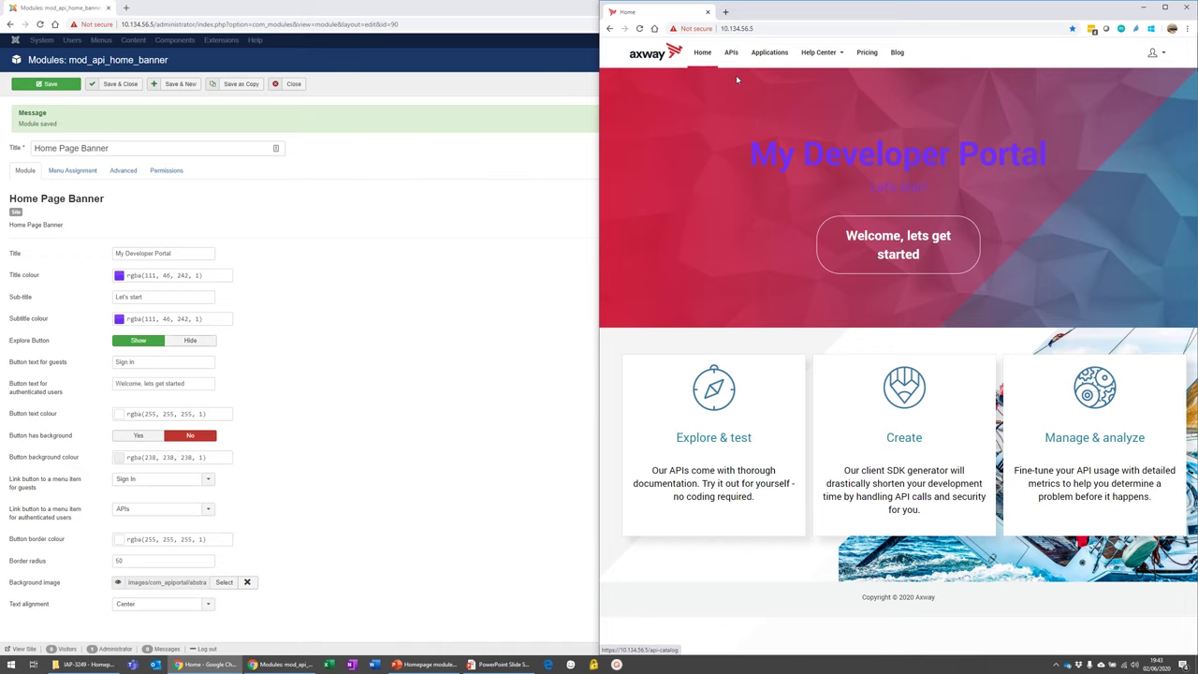
pyautogui.click(889, 241)
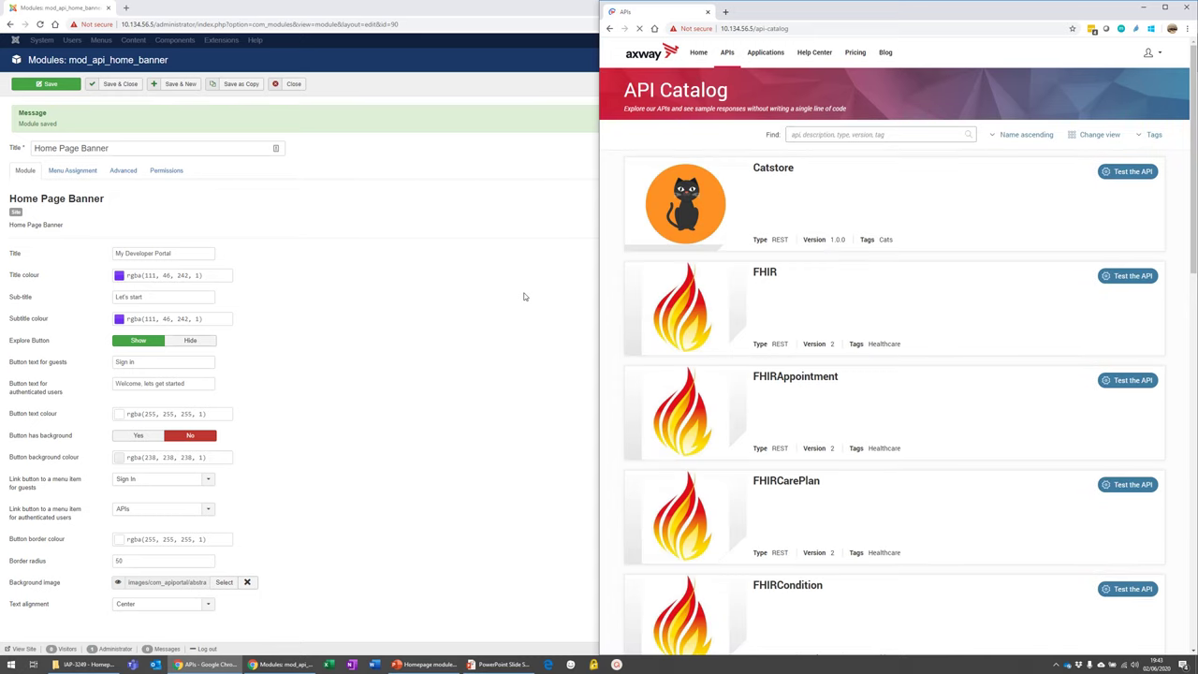
pyautogui.hotkey('alt', 'Left')
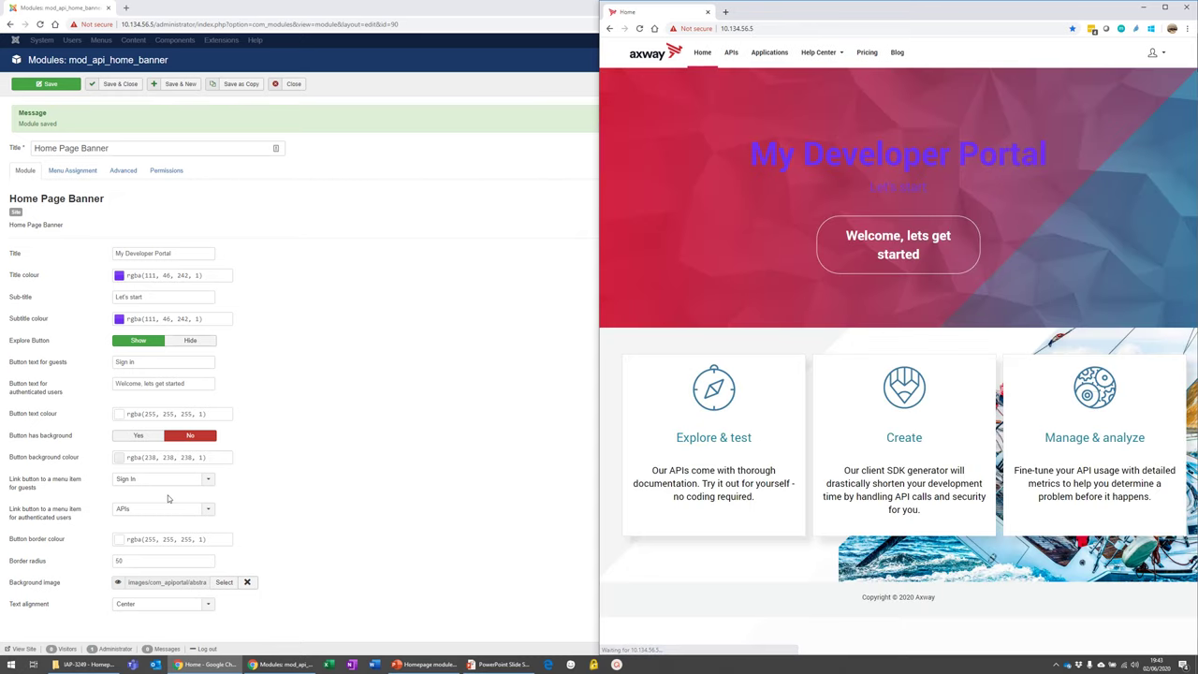
pyautogui.click(197, 510)
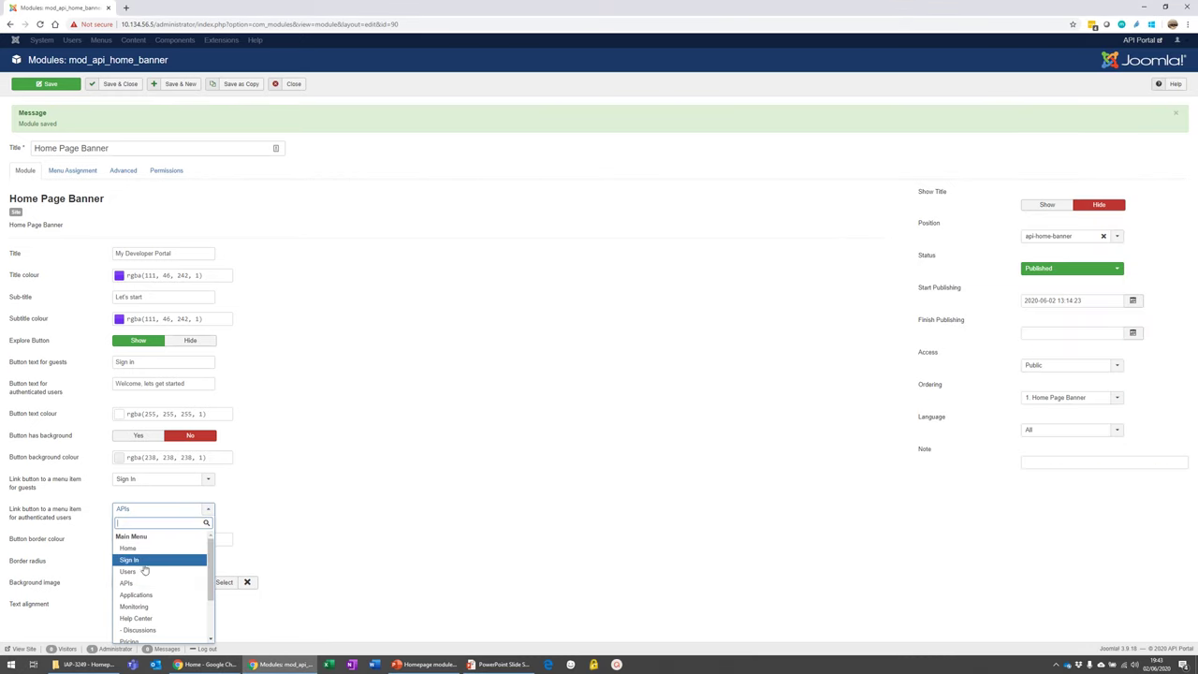
pyautogui.click(267, 522)
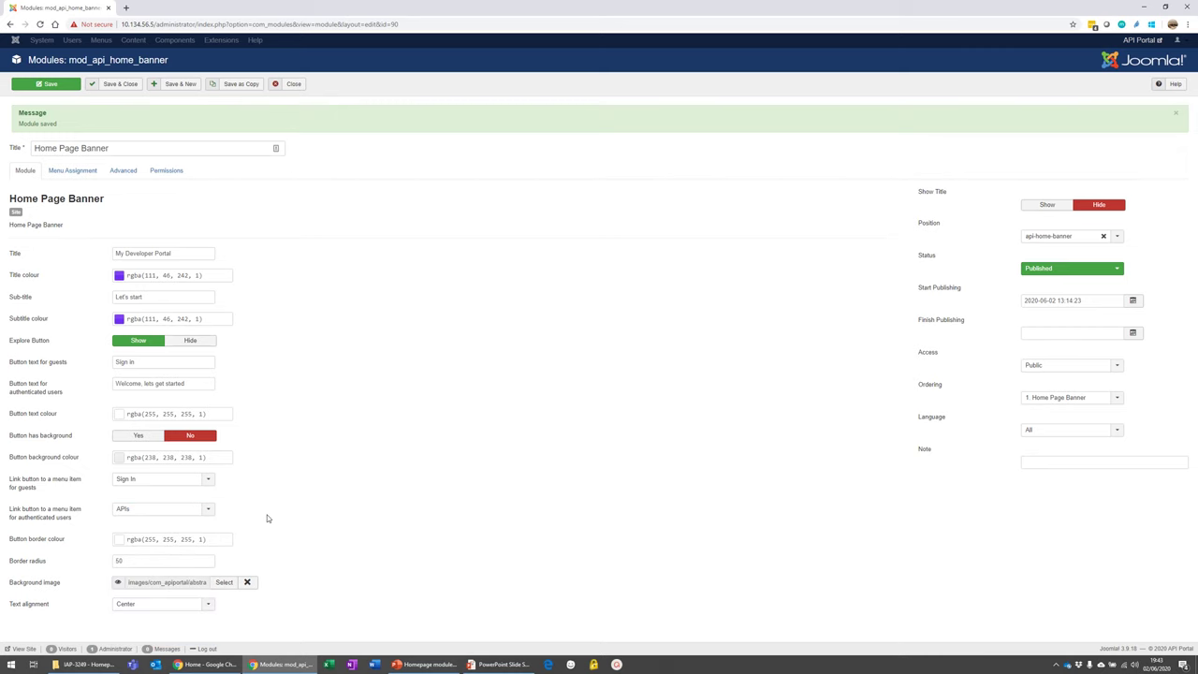
pyautogui.hotkey('alt', 'Tab')
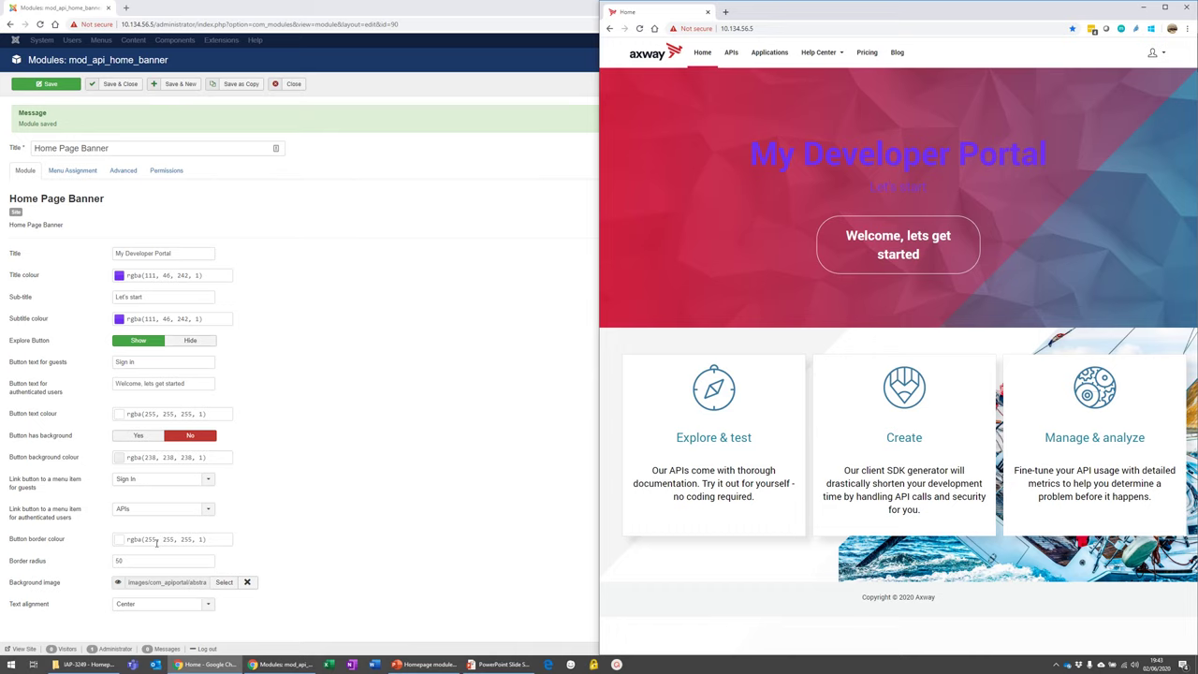
# Change the banner button's border radius from 50 to 5, save, and reload the portal to check the corners
pyautogui.click(140, 561)
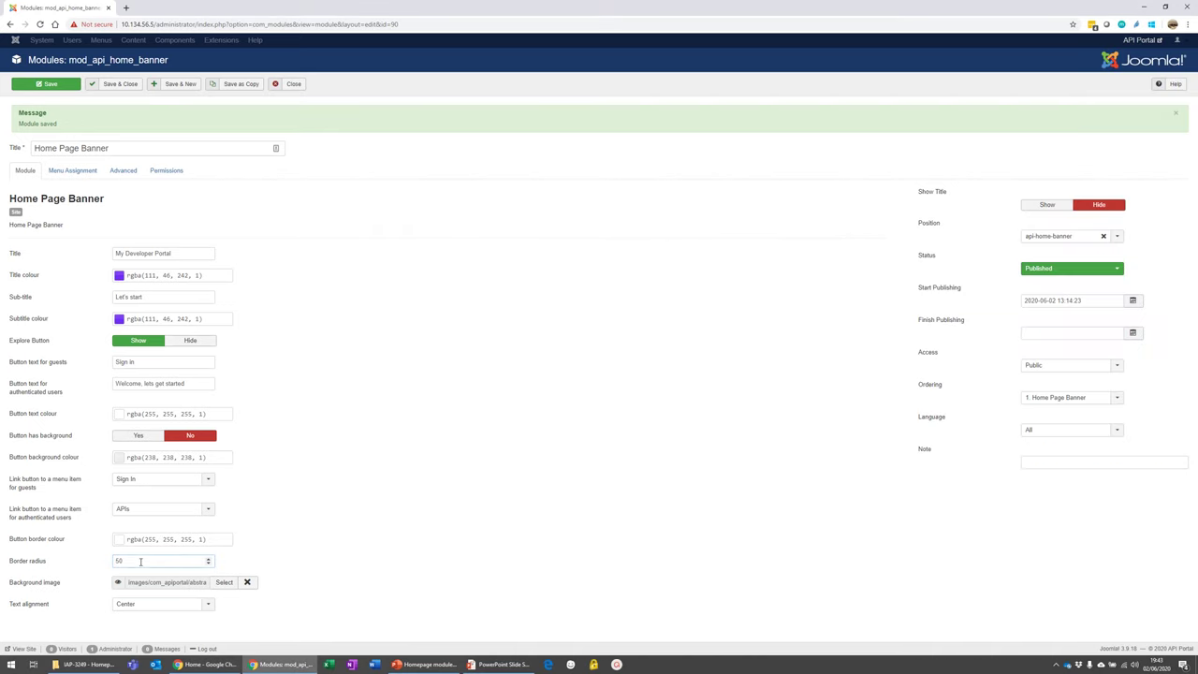
pyautogui.hotkey('alt', 'Tab')
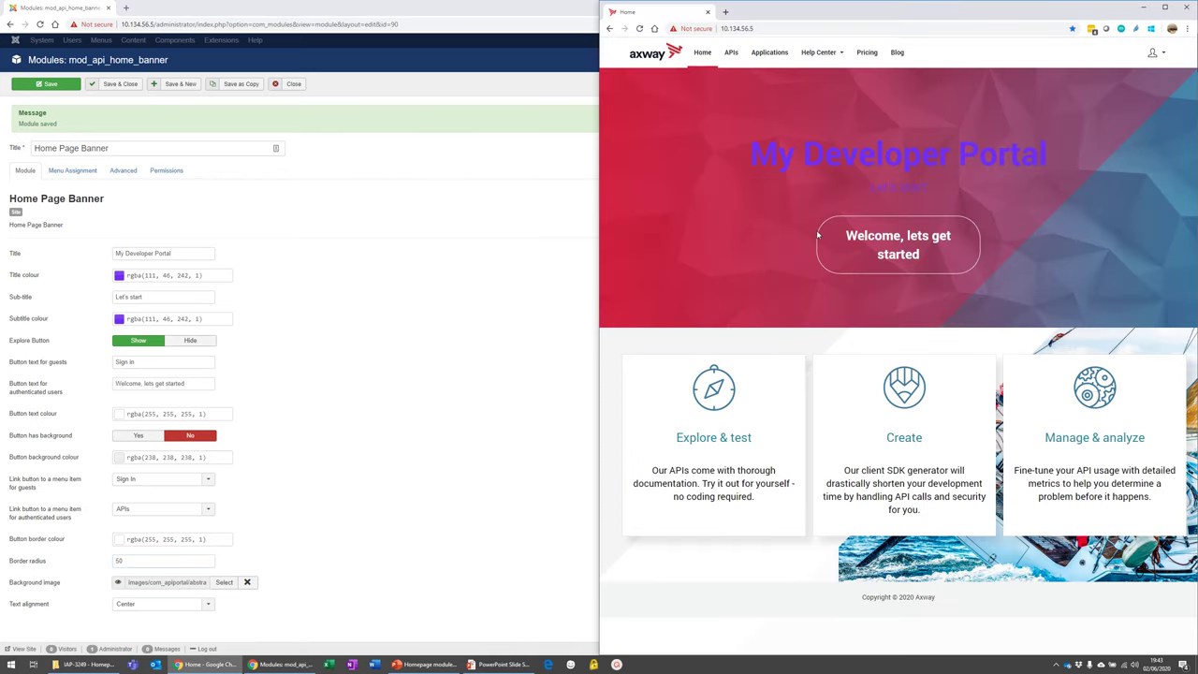
pyautogui.click(160, 561)
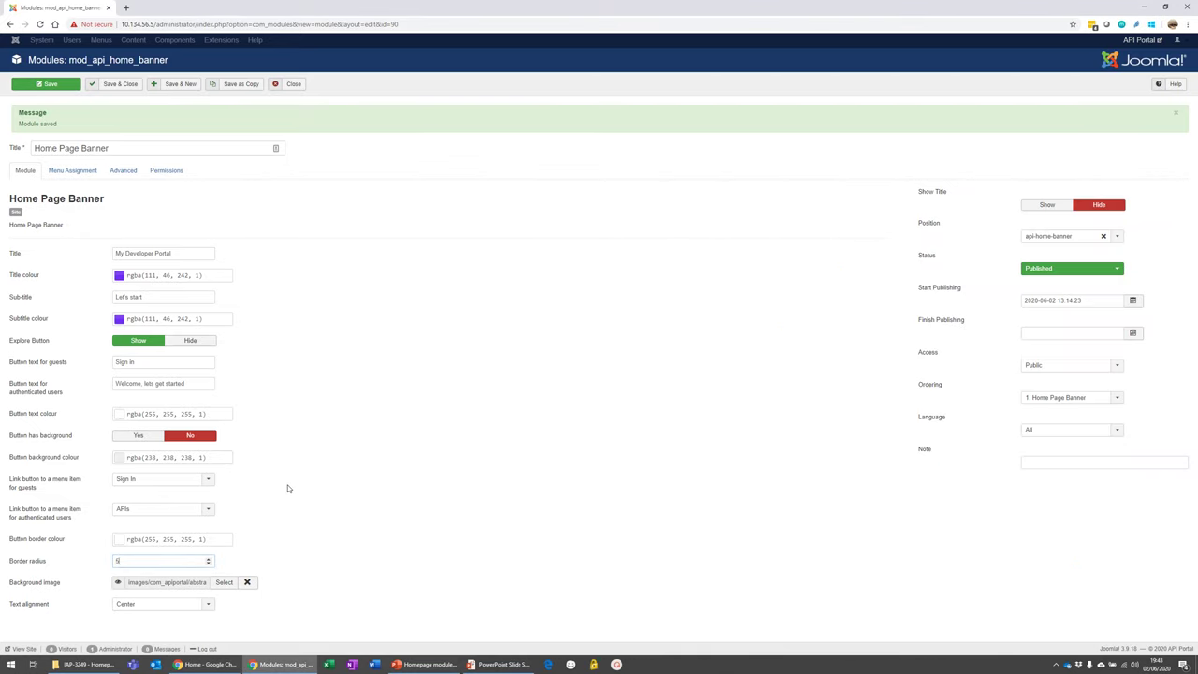
pyautogui.click(49, 87)
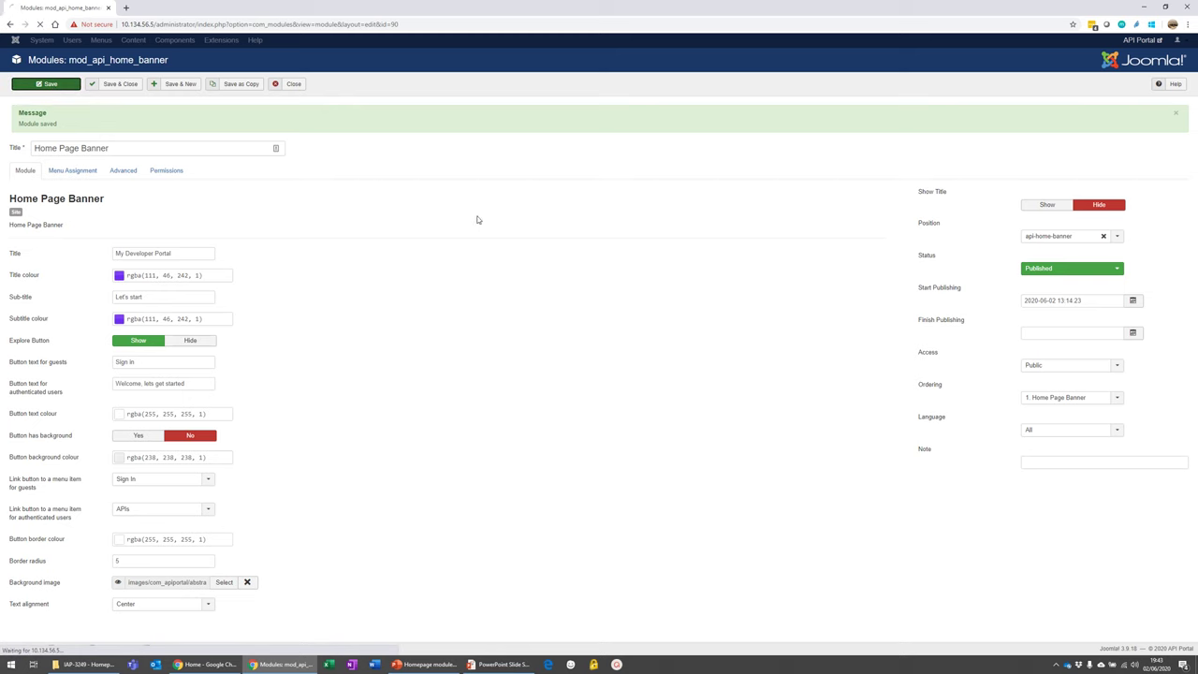
pyautogui.hotkey('alt', 'Tab')
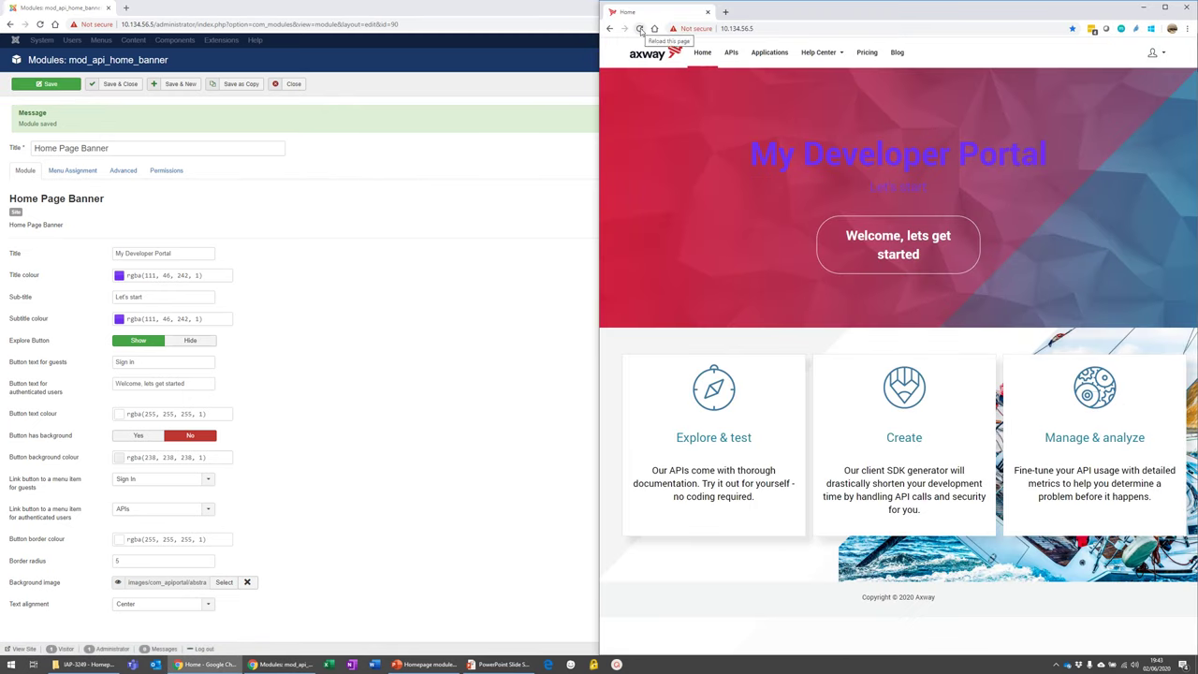
pyautogui.click(640, 29)
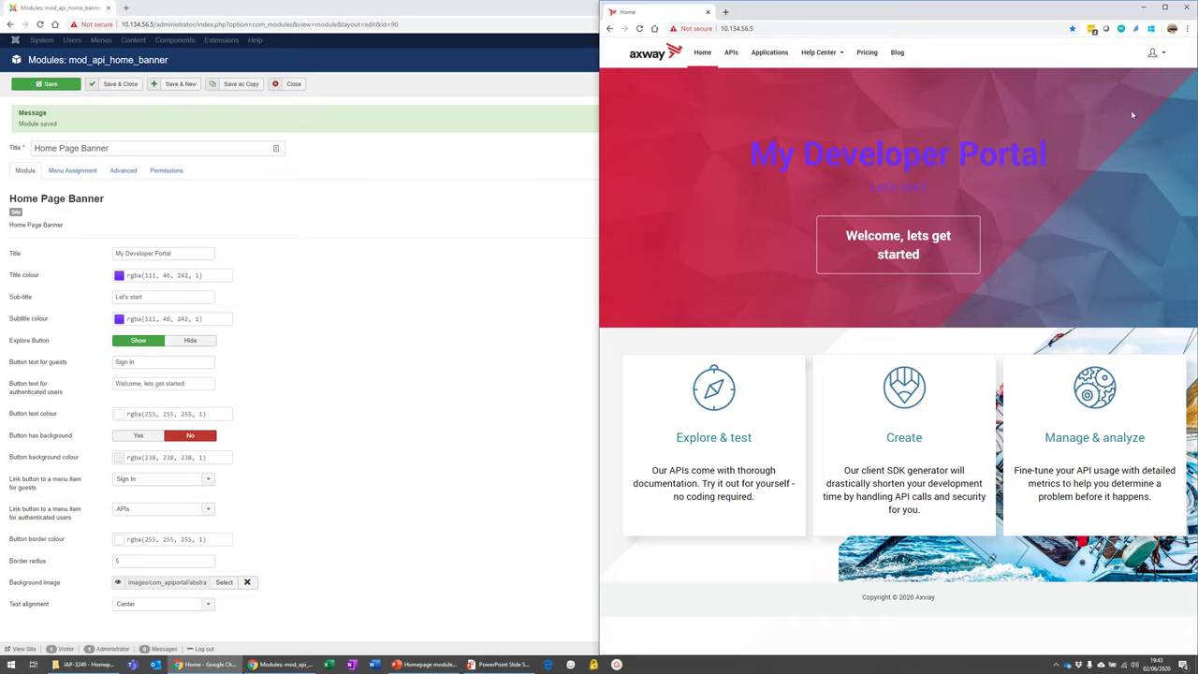
# Insert digitalfingerprint.jpg as the banner background image, save, and reload the portal beside the admin page
pyautogui.click(224, 582)
pyautogui.press('super+Up')
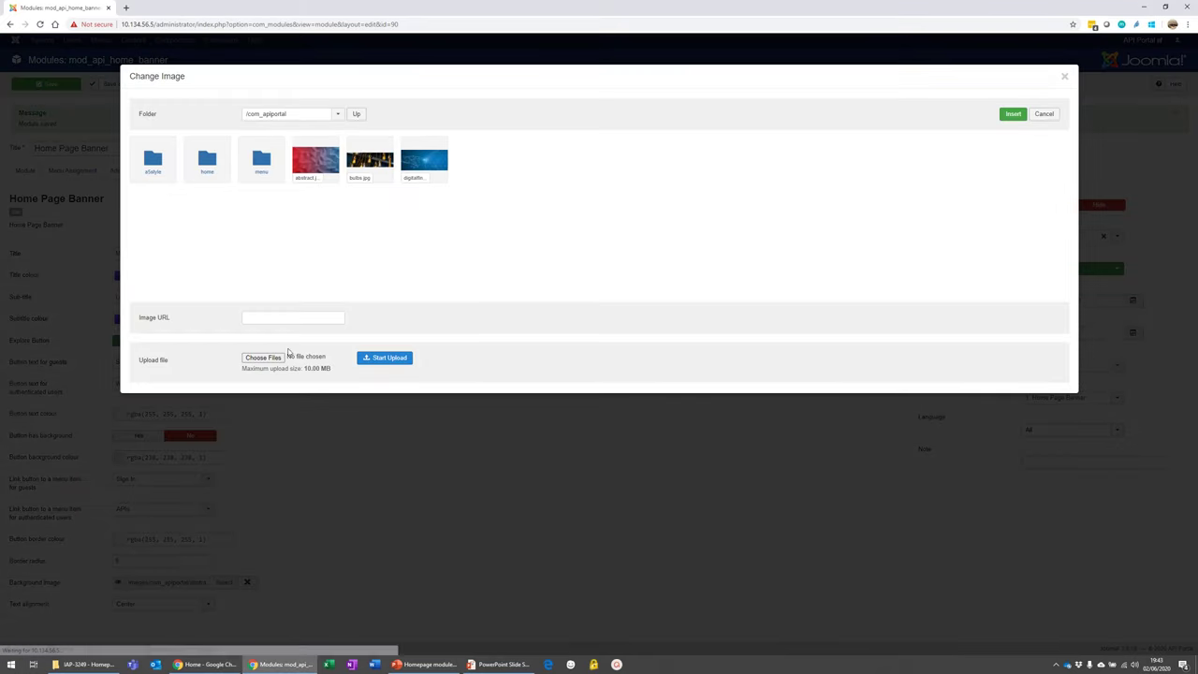
pyautogui.click(265, 358)
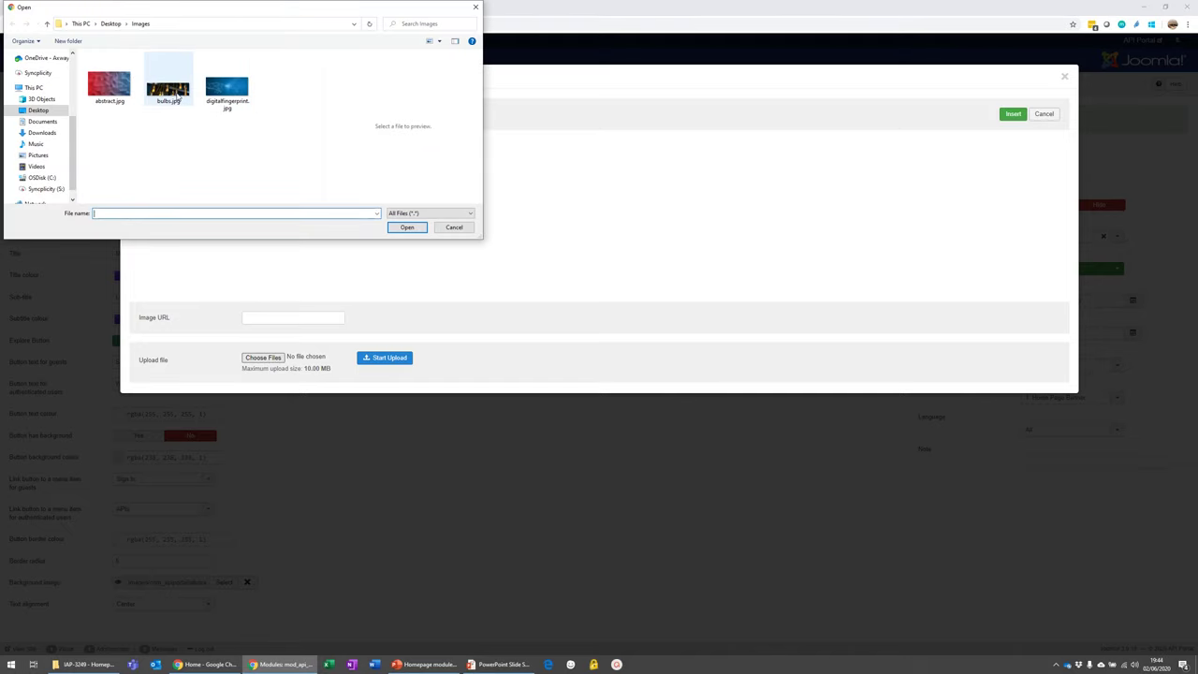
pyautogui.click(454, 227)
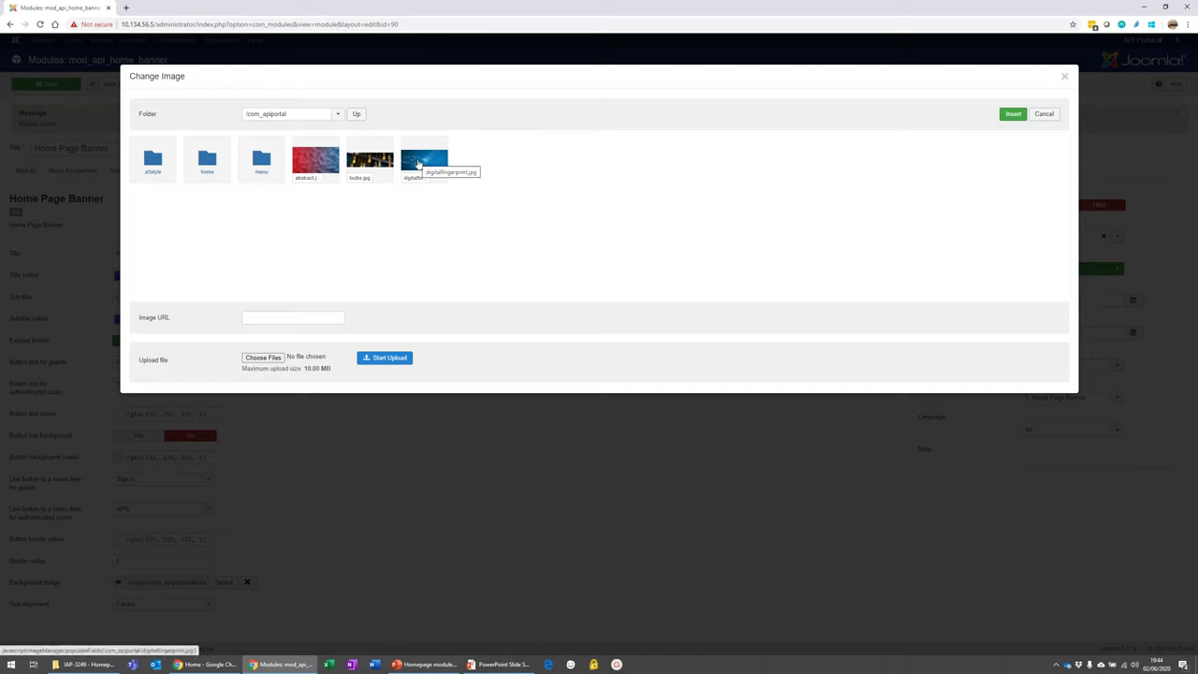
pyautogui.click(419, 163)
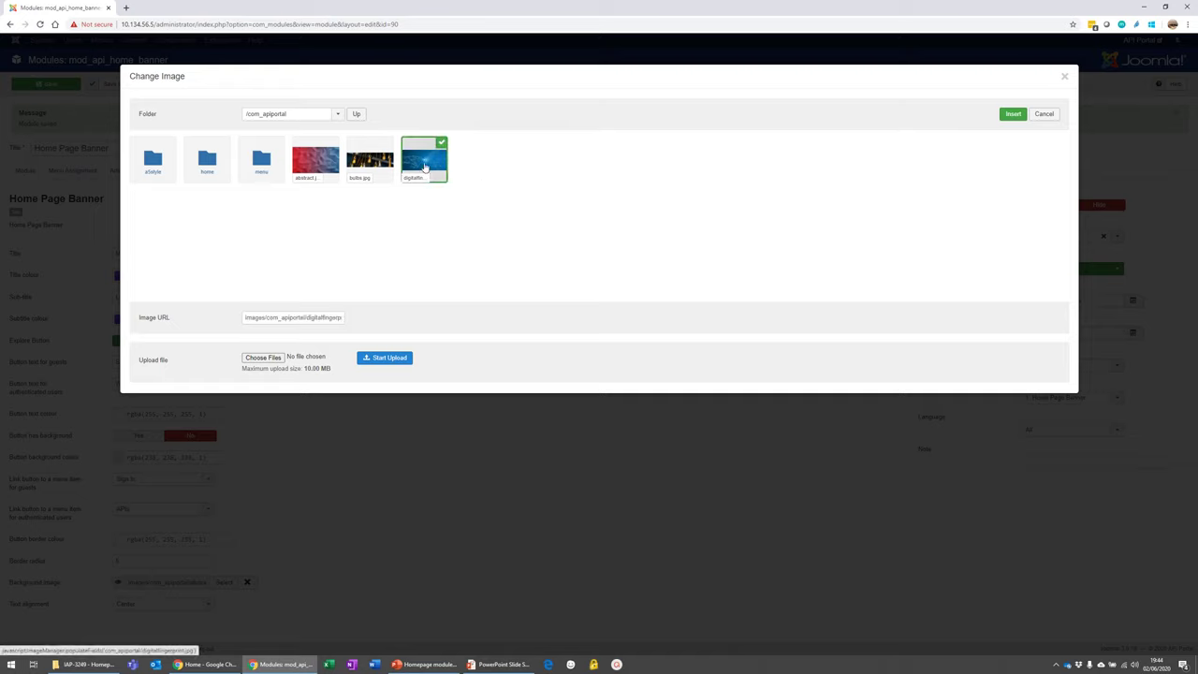
pyautogui.click(1011, 116)
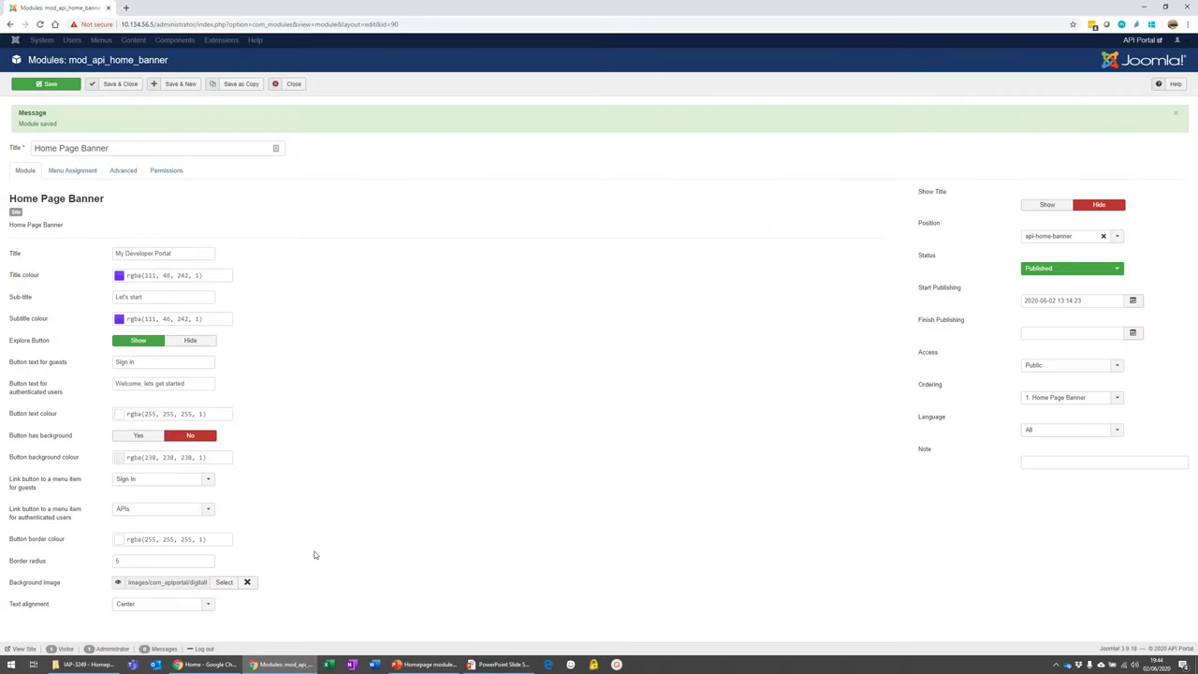
pyautogui.click(56, 88)
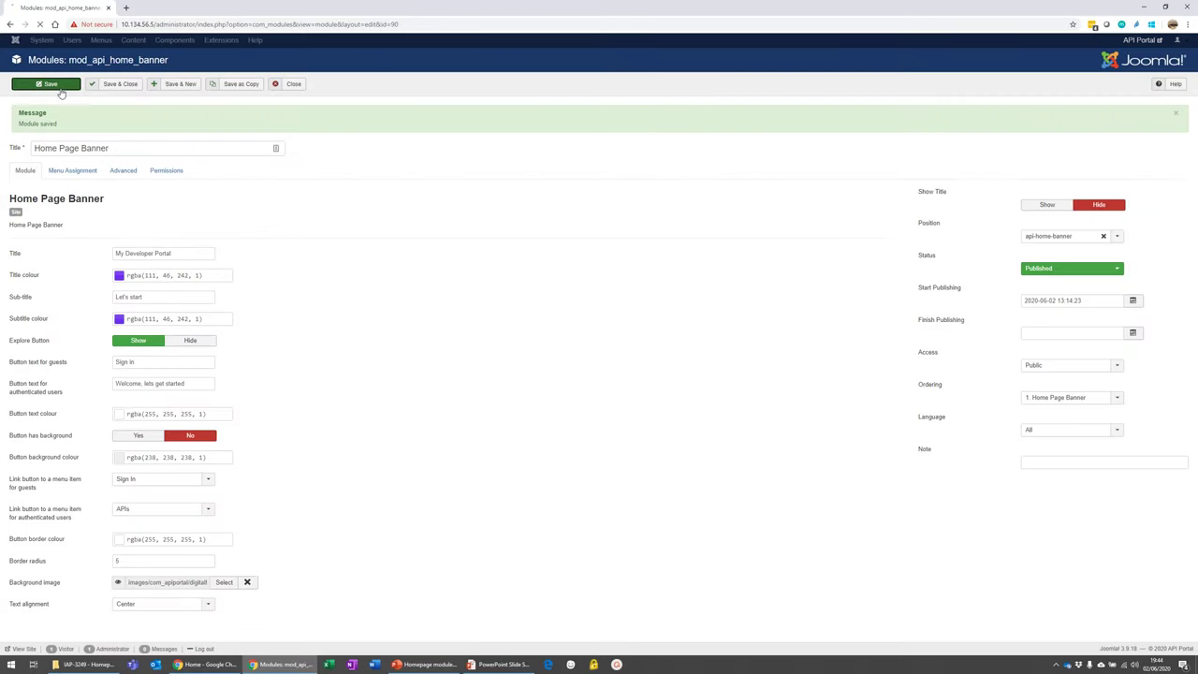
pyautogui.press('super+Left')
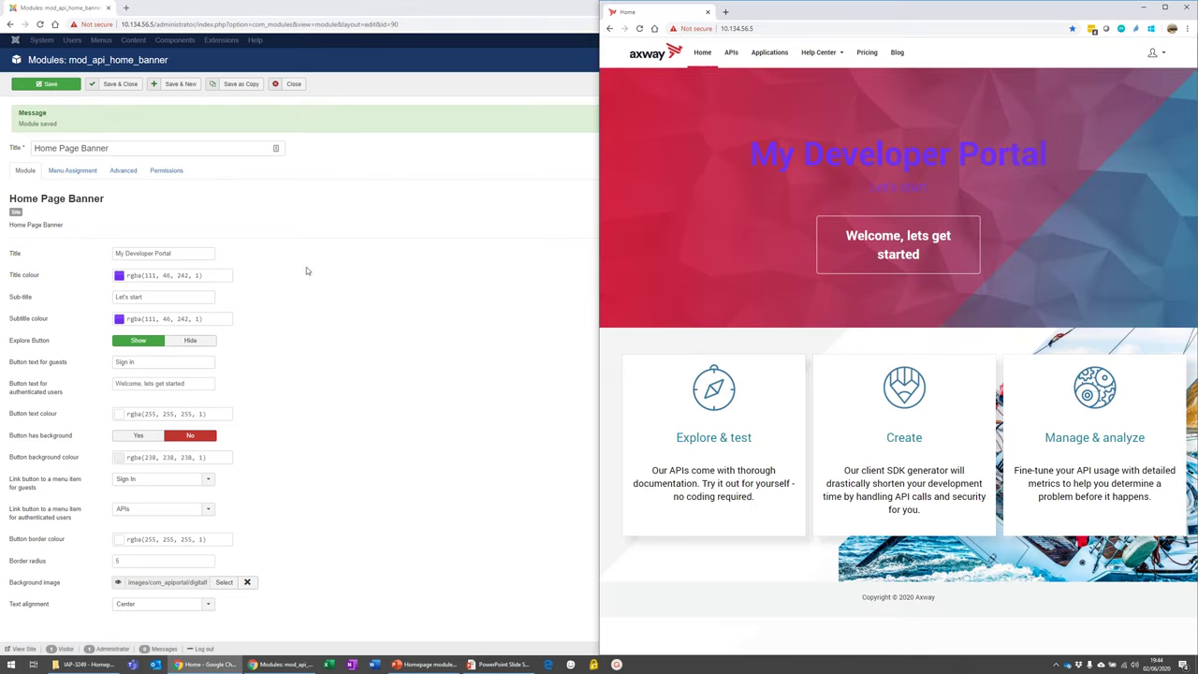
pyautogui.click(640, 29)
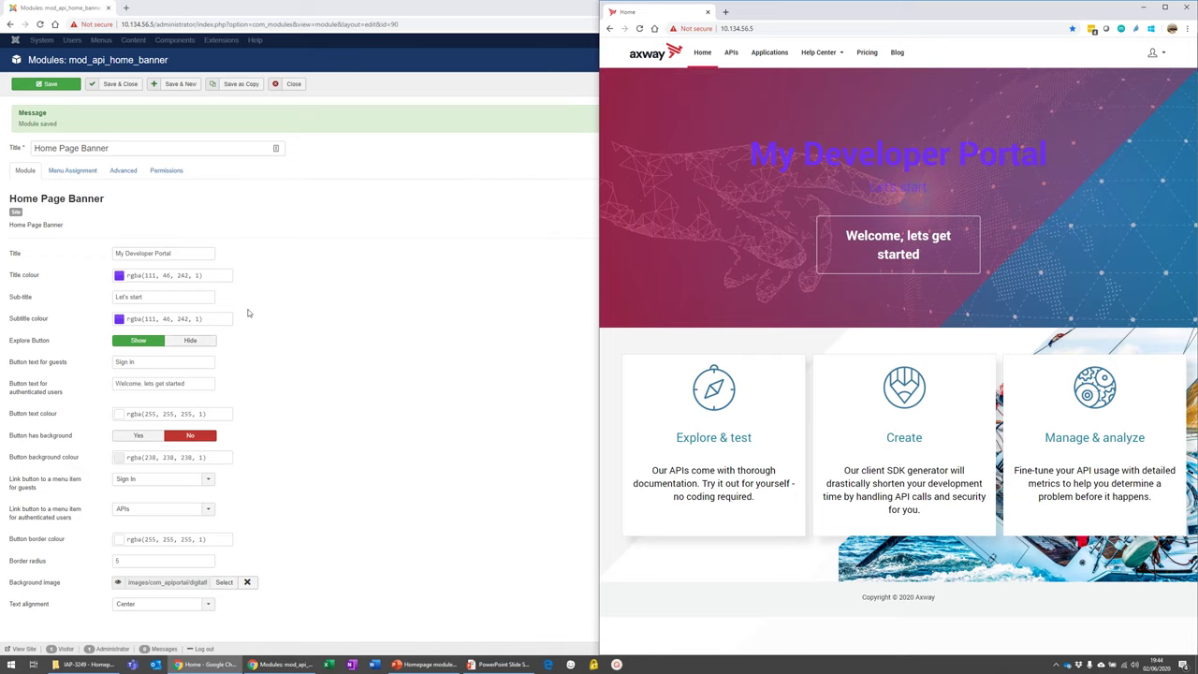
# Paste rgba(255, 255, 255, 1) into the Subtitle and Title colour fields, save, and reload the portal
pyautogui.moveTo(211, 414); pyautogui.dragTo(108, 417)
pyautogui.hotkey('ctrl', 'c')
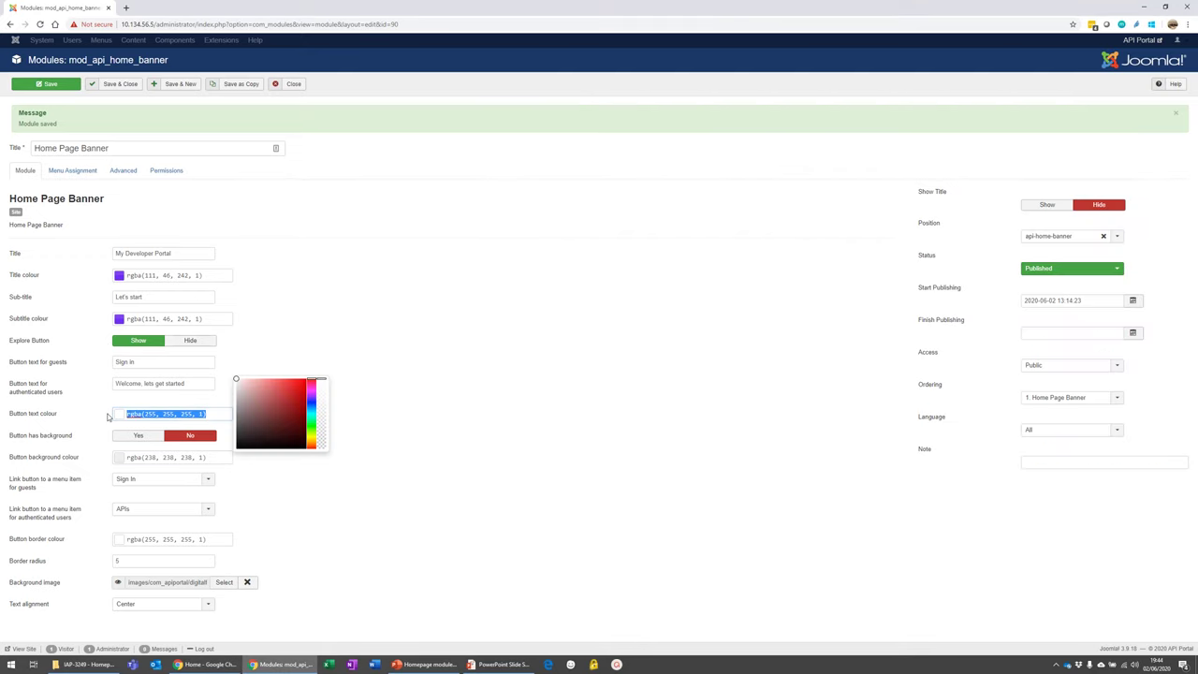
pyautogui.click(208, 318)
pyautogui.click(120, 320)
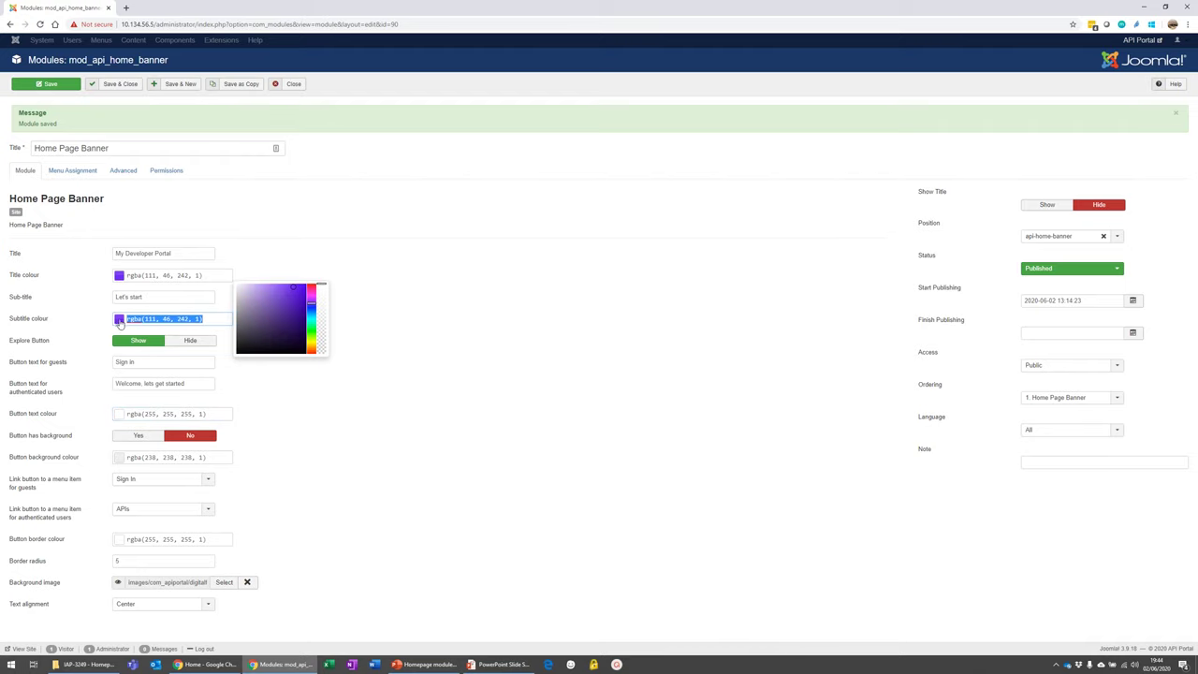
pyautogui.hotkey('ctrl', 'v')
pyautogui.click(119, 277)
pyautogui.hotkey('ctrl', 'v')
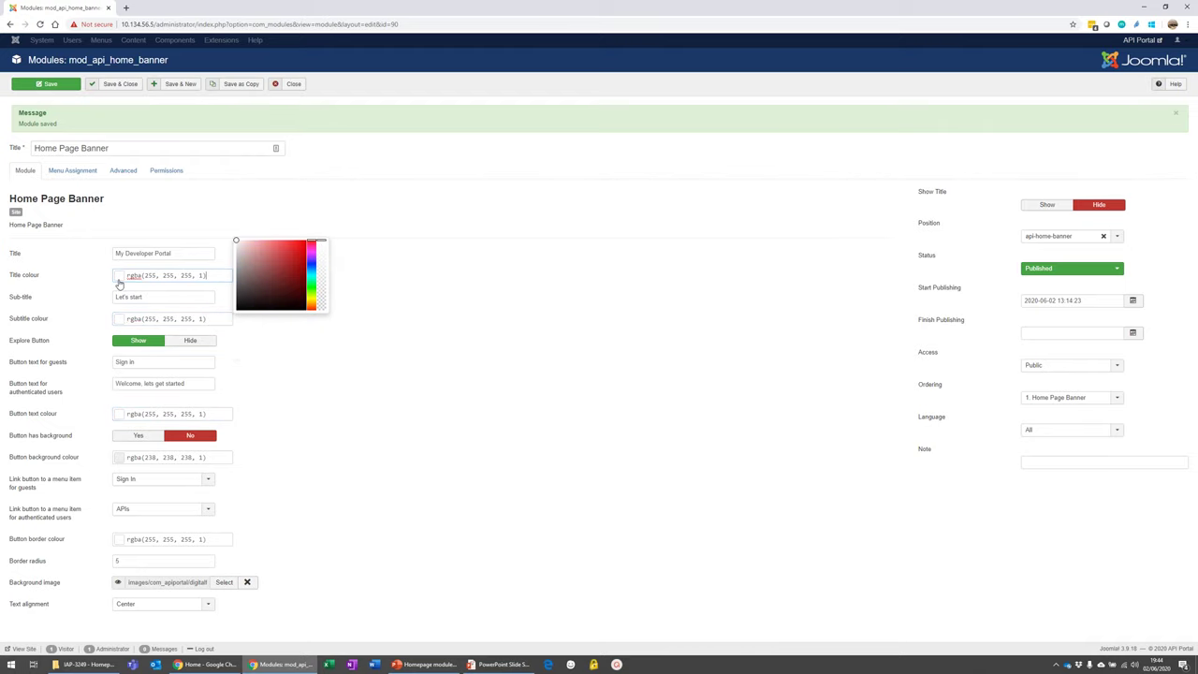
pyautogui.click(273, 348)
pyautogui.click(58, 89)
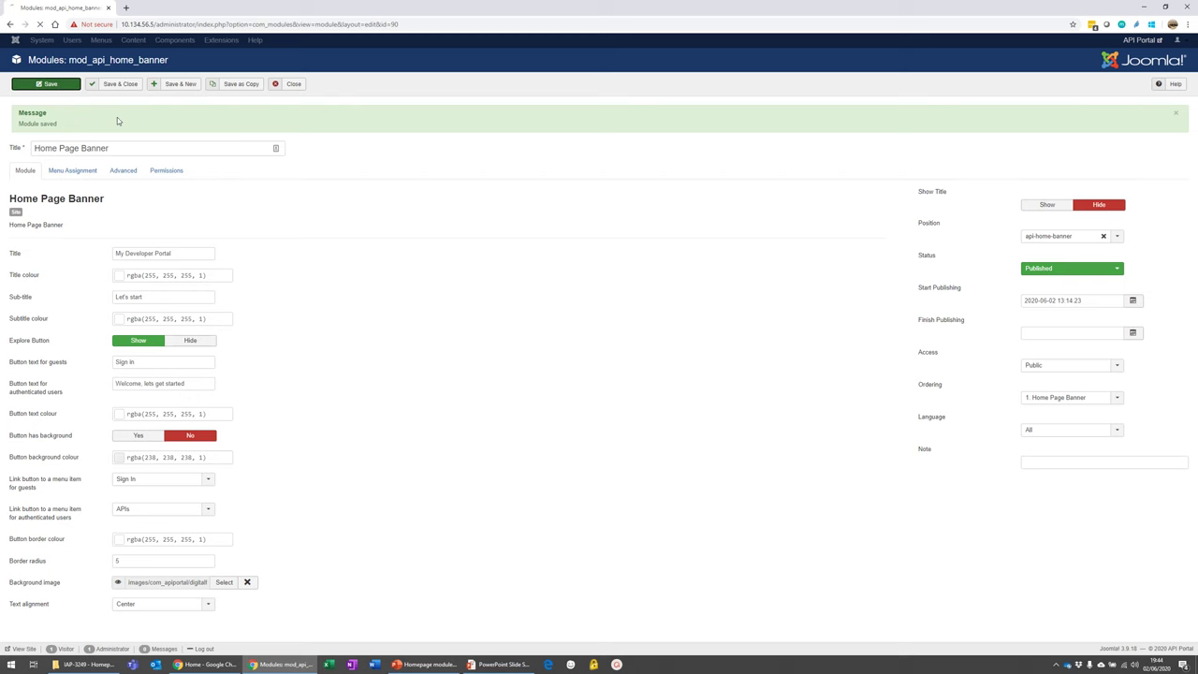
pyautogui.hotkey('alt', 'Tab')
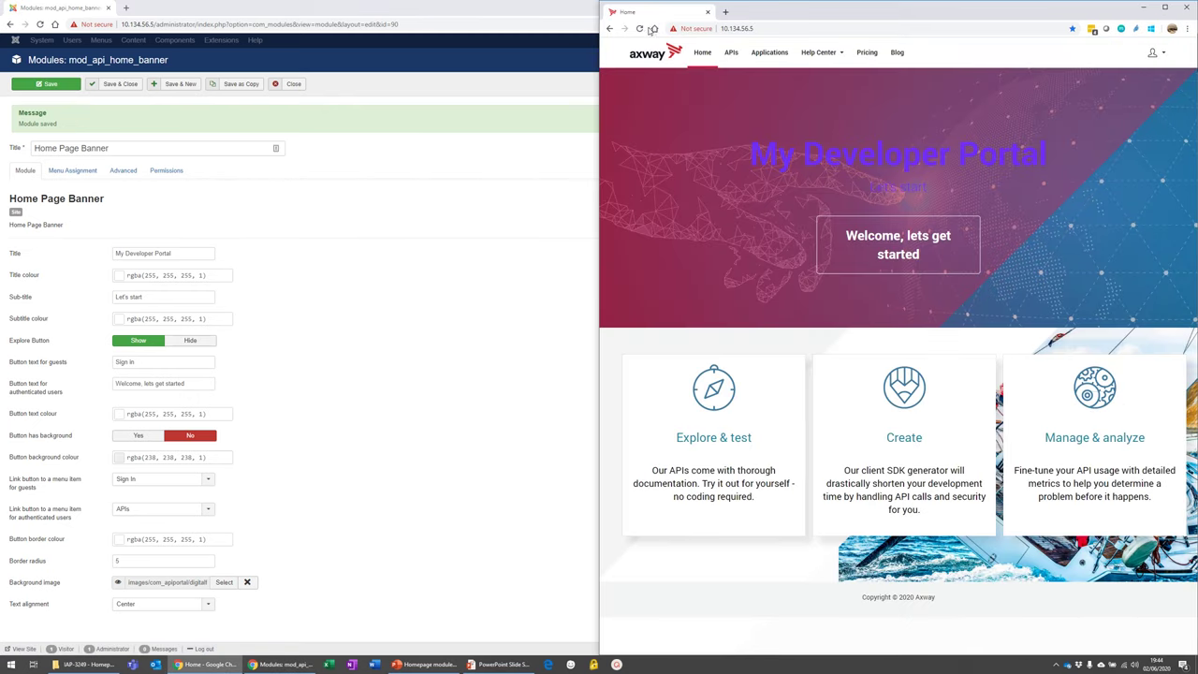
pyautogui.click(639, 28)
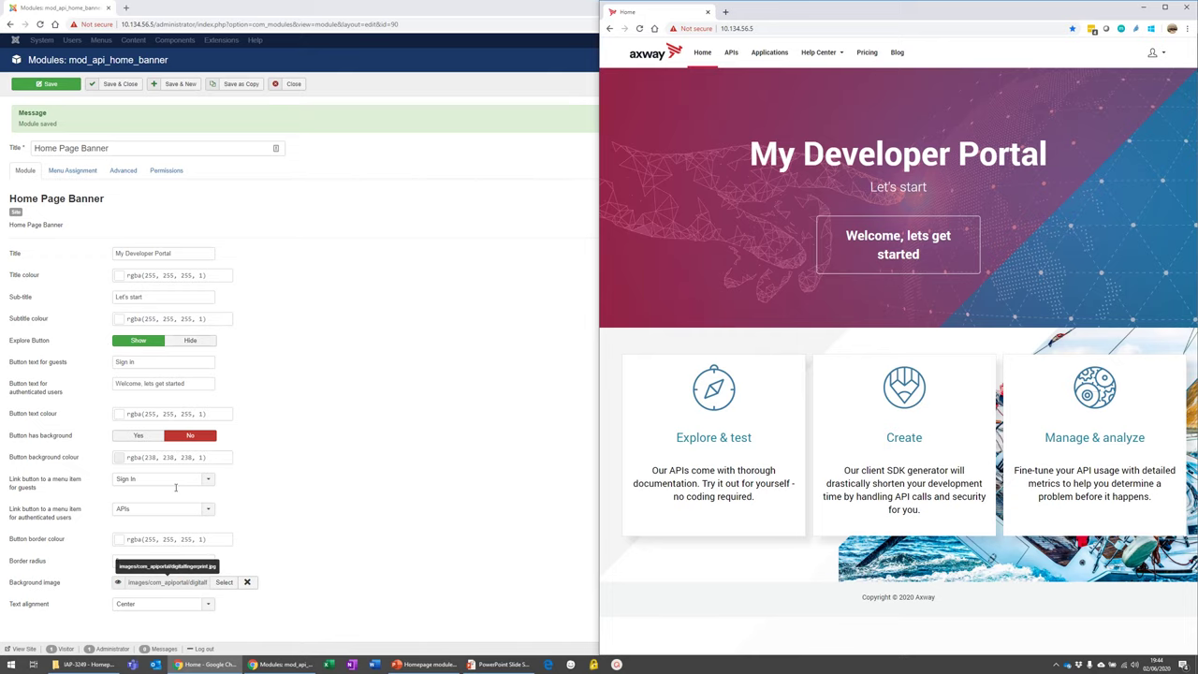
# Save the banner text alignment as Left and reload the portal to preview it
pyautogui.click(176, 609)
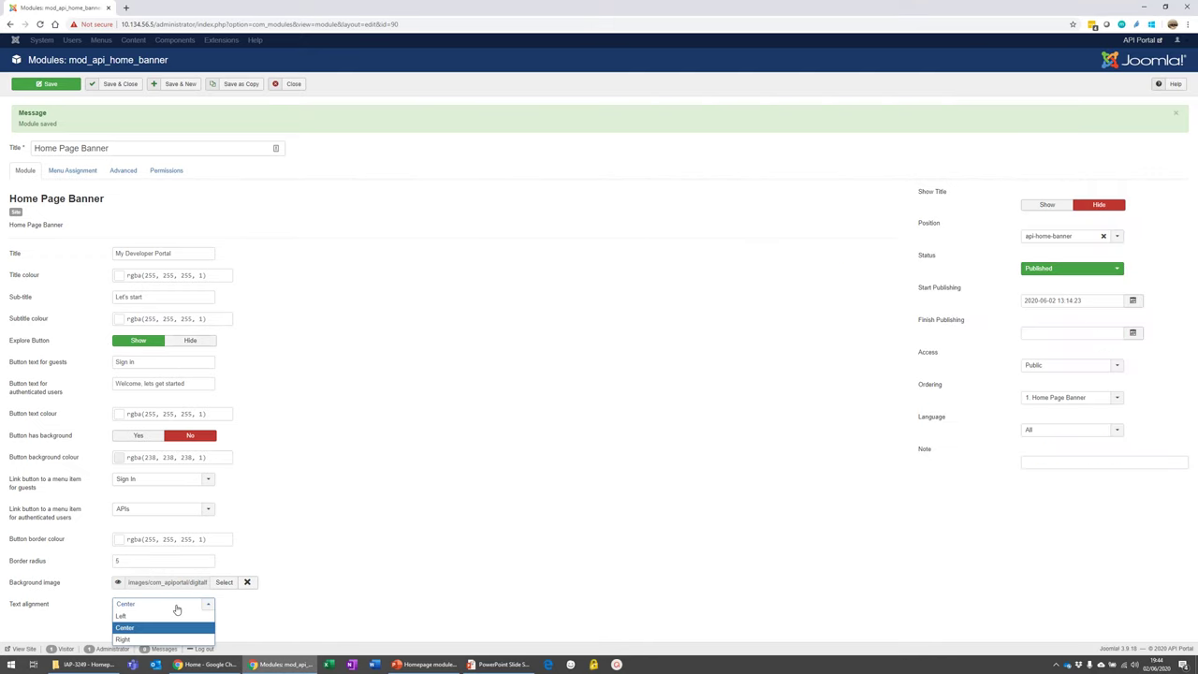
pyautogui.click(156, 617)
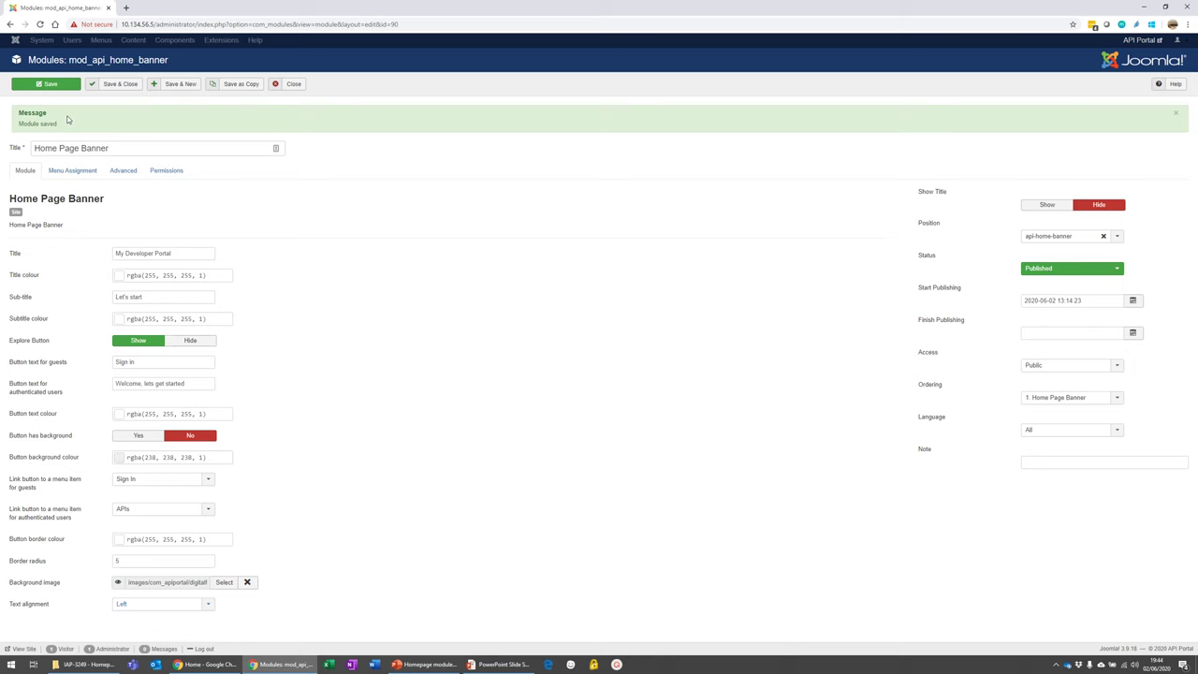
pyautogui.click(52, 88)
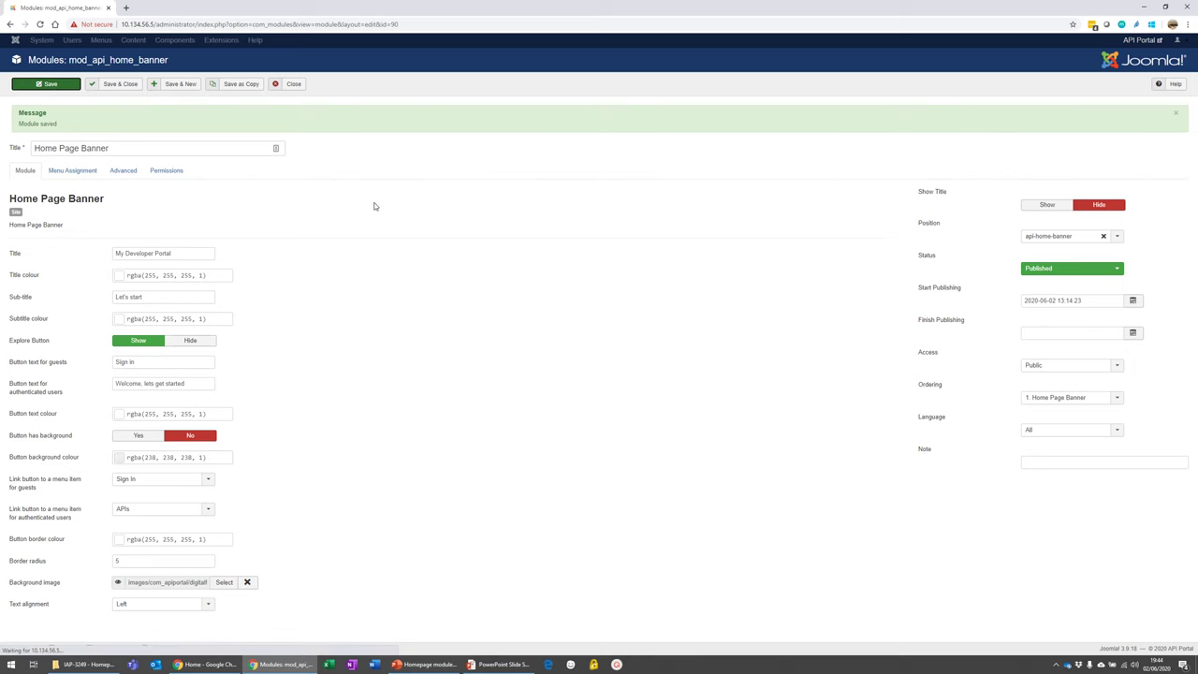
pyautogui.hotkey('alt', 'Tab')
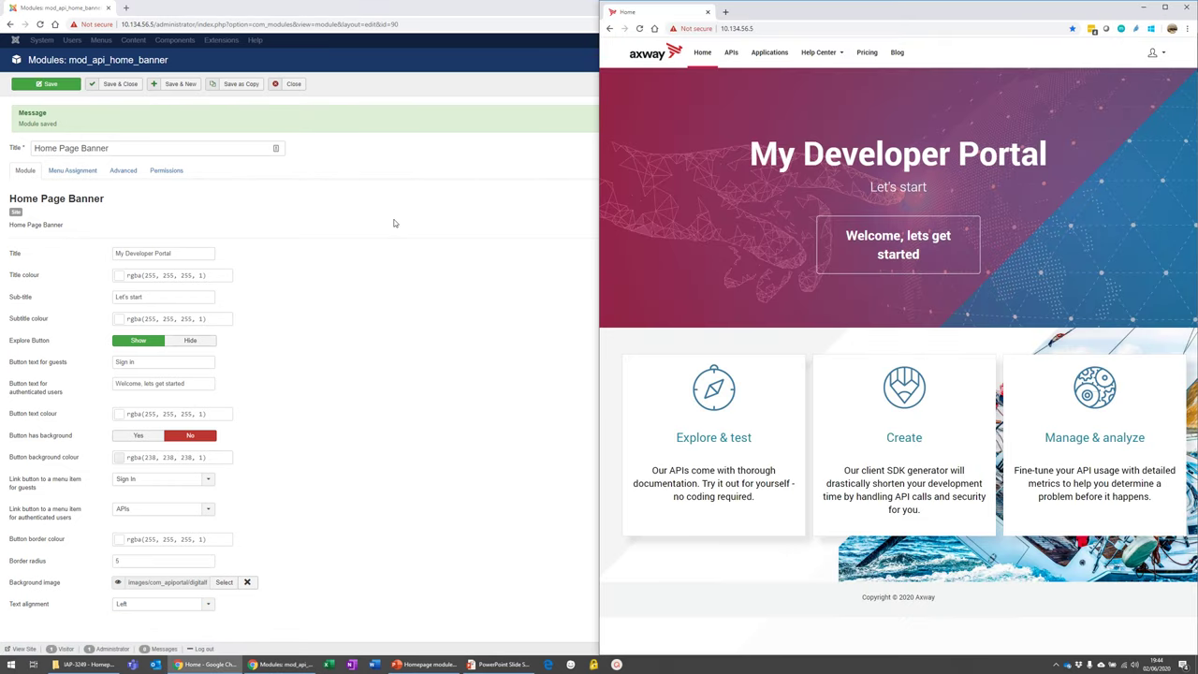
pyautogui.click(640, 28)
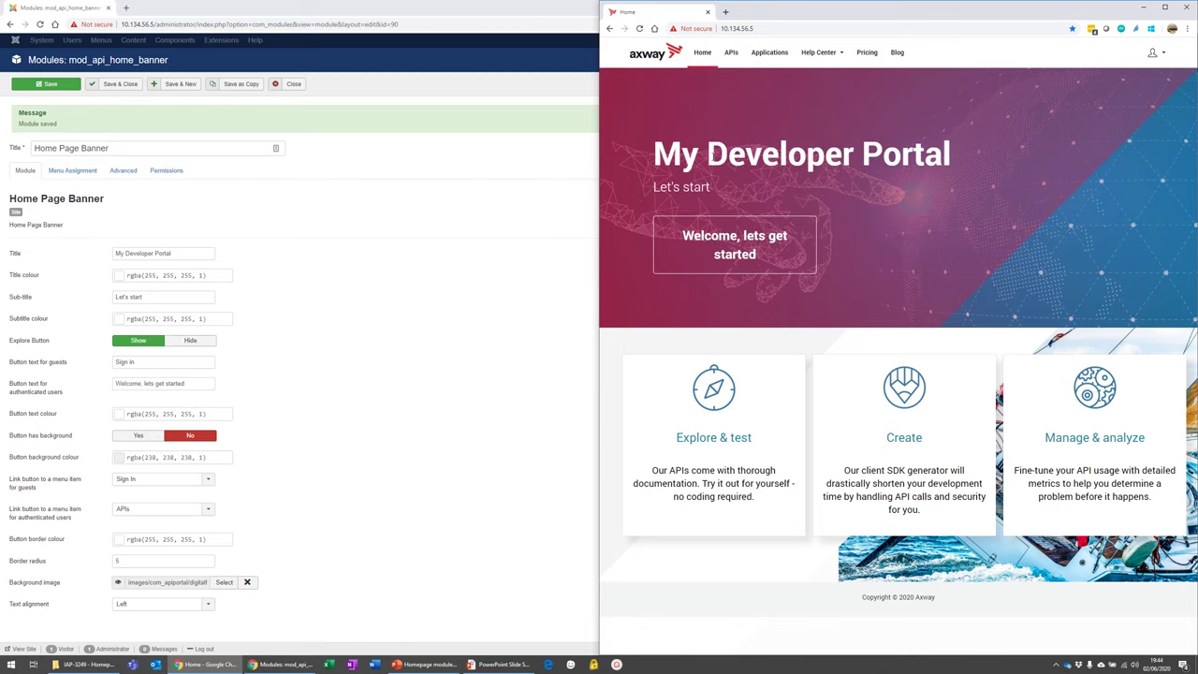
# Switch the text alignment back to Center and save the module
pyautogui.click(200, 603)
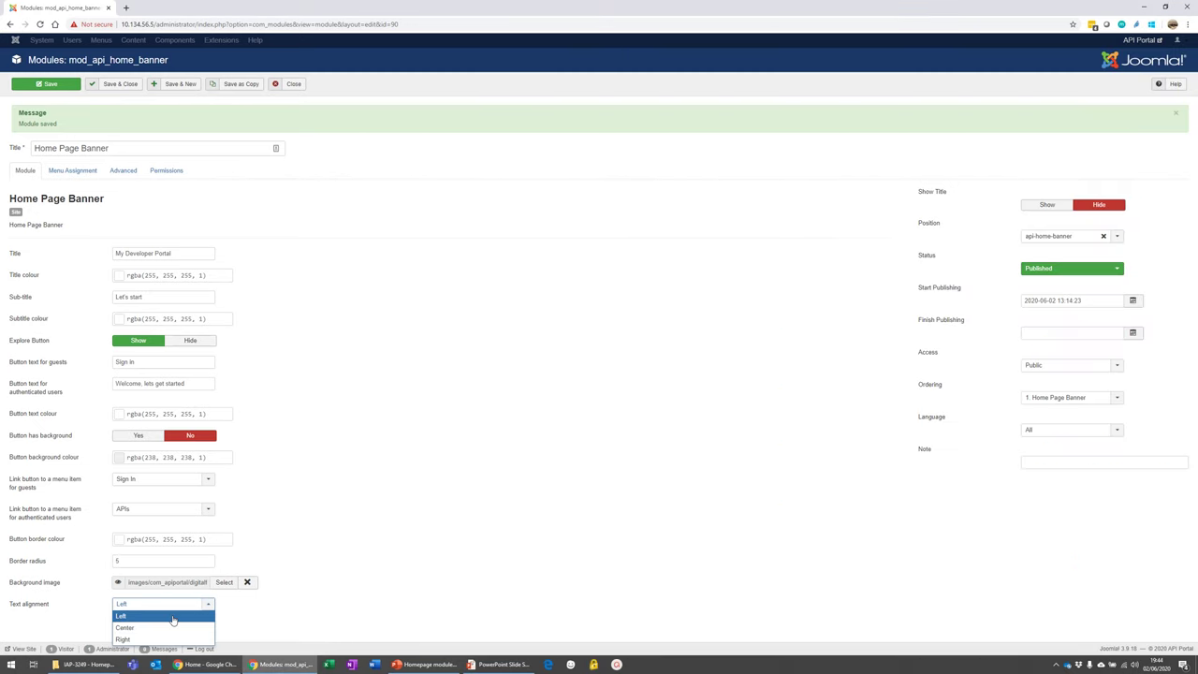
pyautogui.click(169, 629)
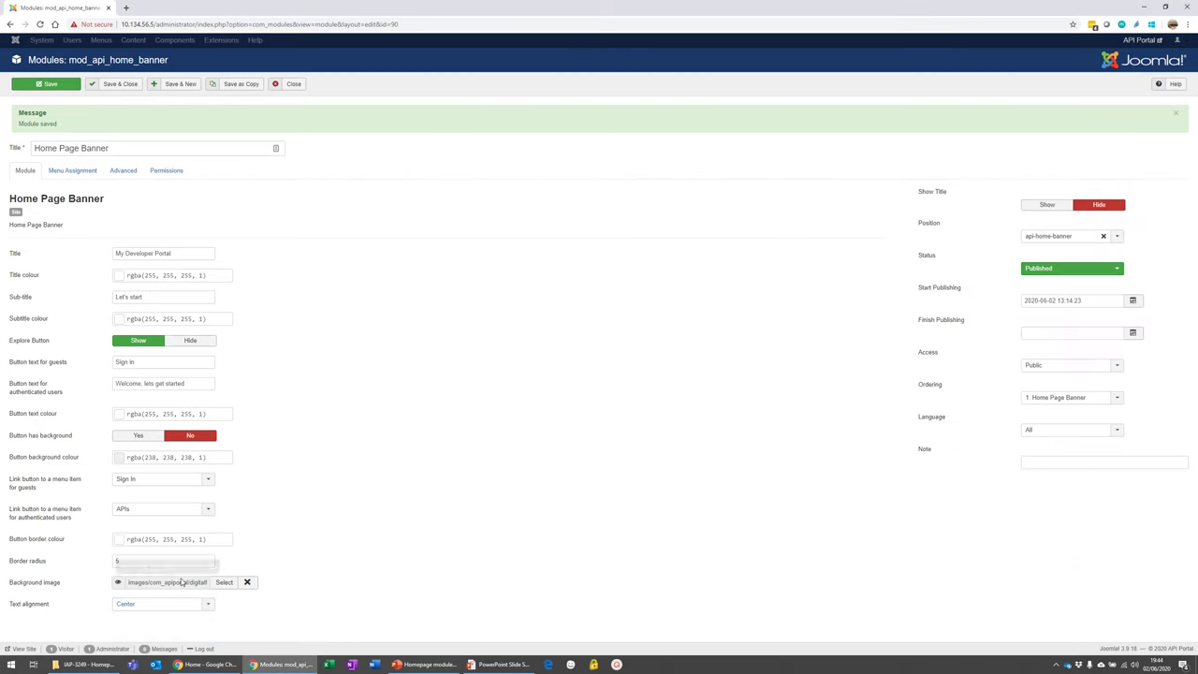
pyautogui.click(69, 88)
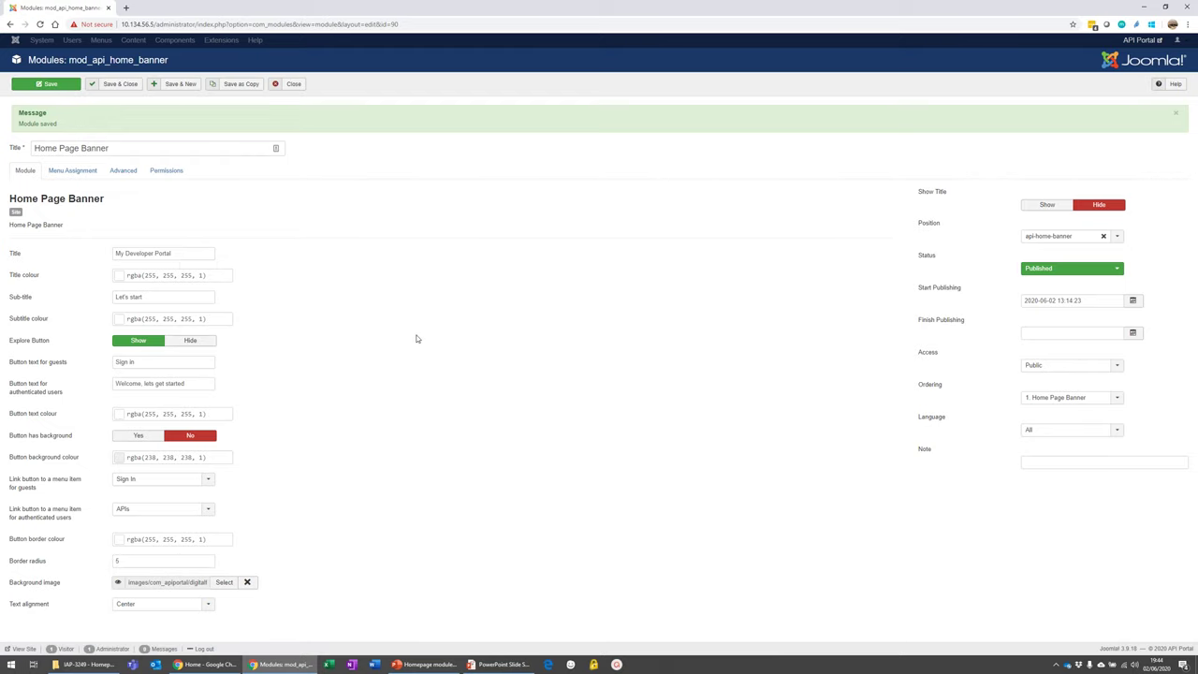
pyautogui.click(68, 89)
pyautogui.hotkey('alt', 'Tab')
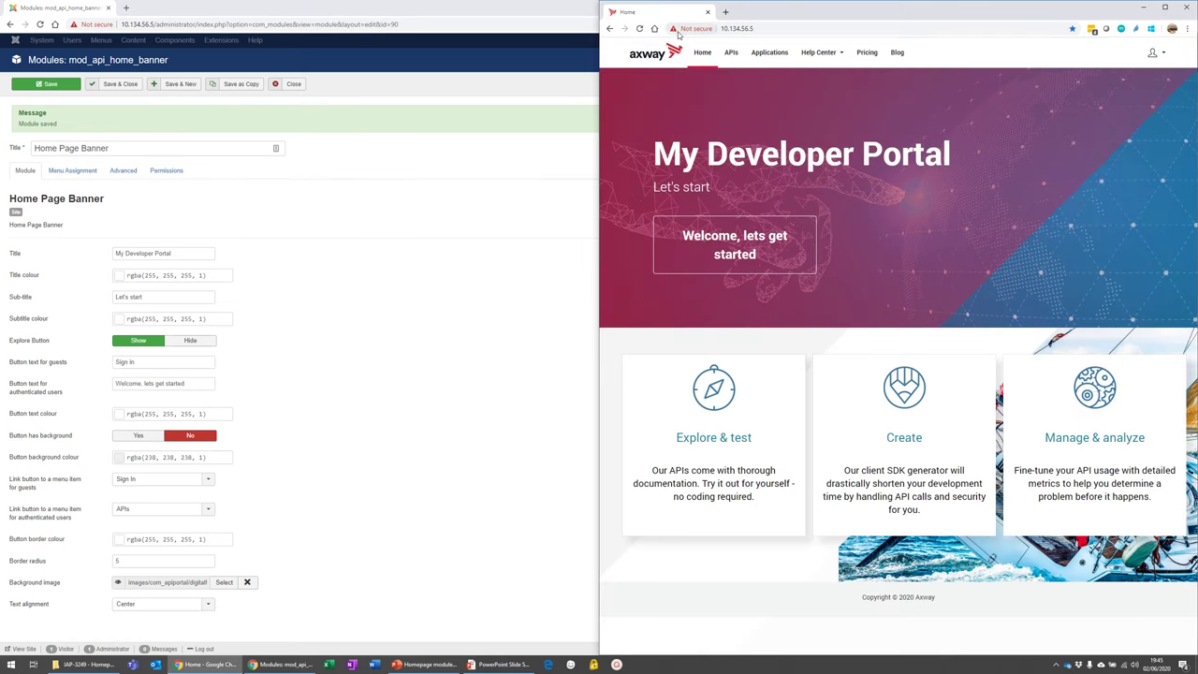
# Reload the developer portal to check the centred banner with its saved changes
pyautogui.click(639, 28)
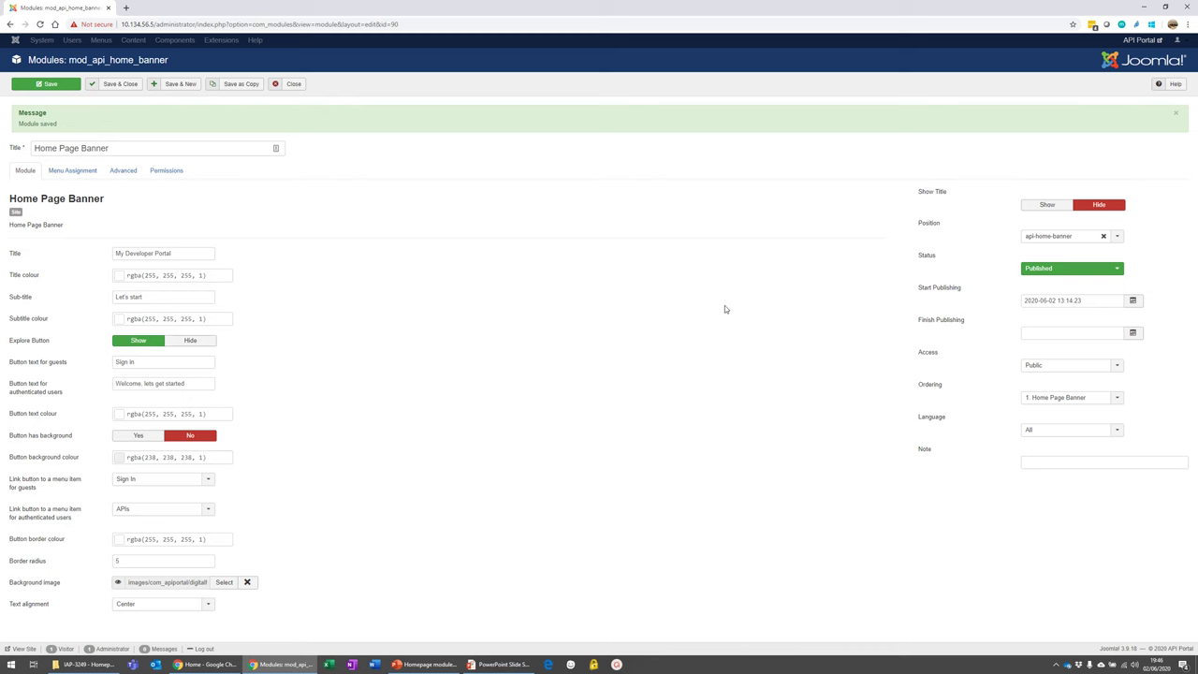
# Bring the PowerPoint slide show back to the Summary slide
pyautogui.hotkey('alt', 'Tab')
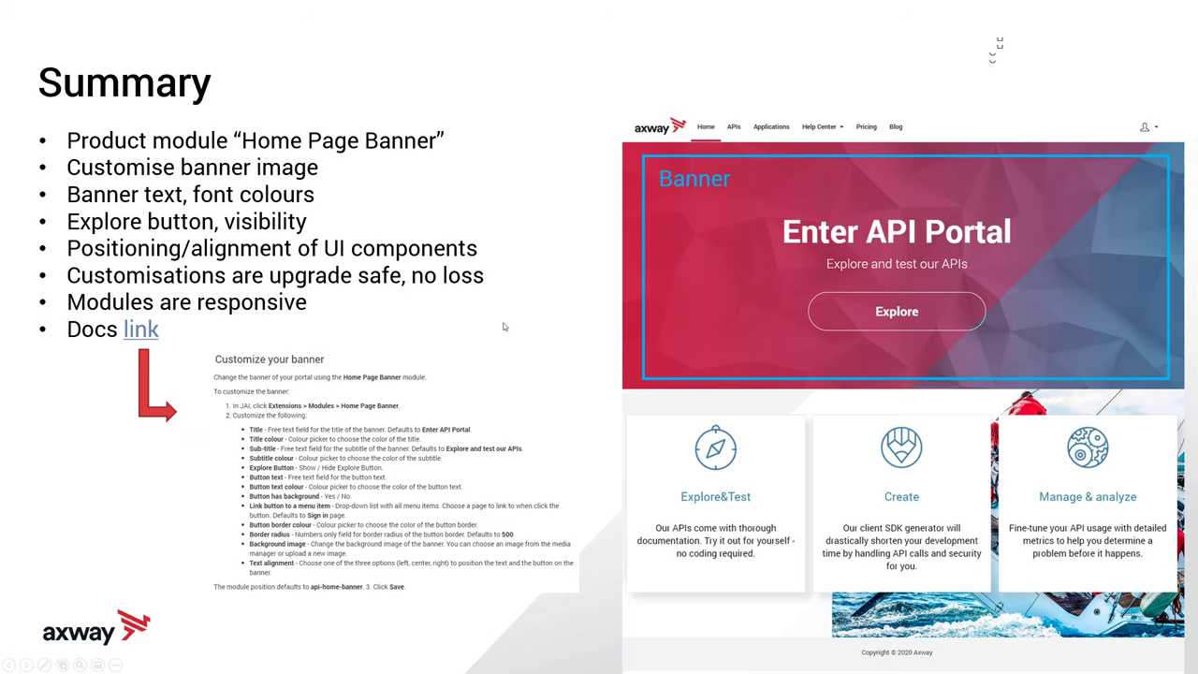